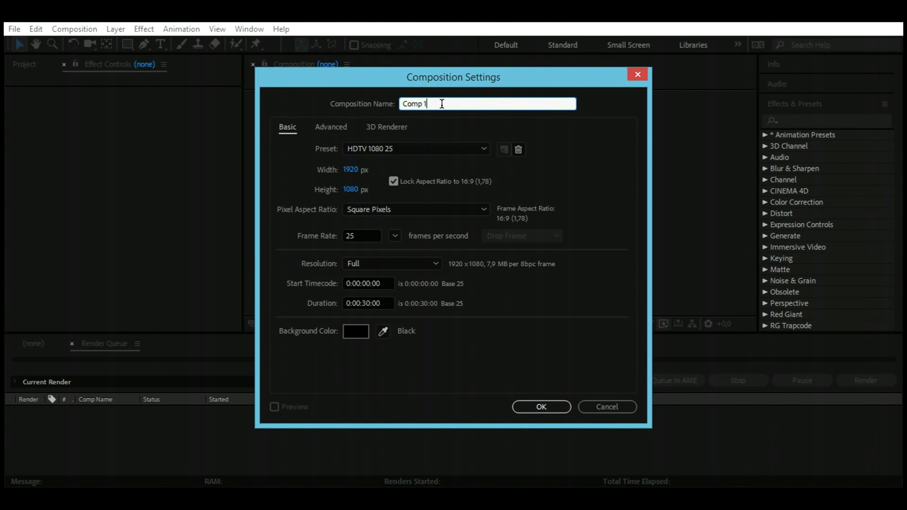
# Step: Name the new composition "Barcelona 1" and create it with the current settings
pyautogui.moveTo(442, 104); pyautogui.dragTo(394, 104)
pyautogui.write('Barcelona')
pyautogui.press('Return')
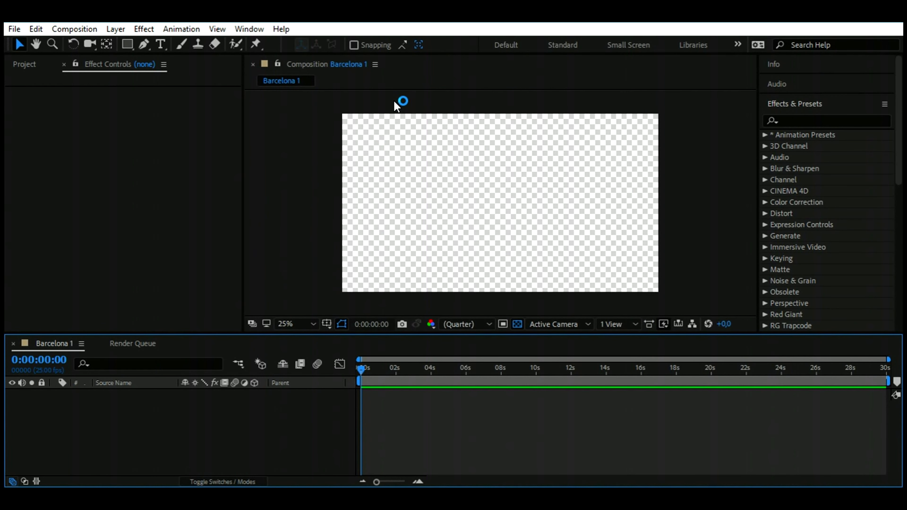
# Step: Import the images "Barcelona Logo Background screen" and "Barcelona Logo screen" as footage with Straight - Unmatted alpha
pyautogui.click(14, 29)
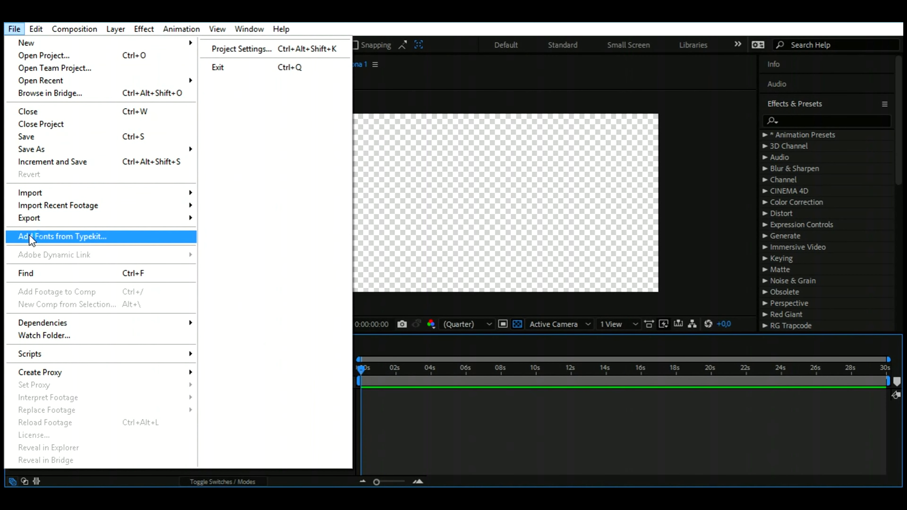
pyautogui.moveTo(171, 193)
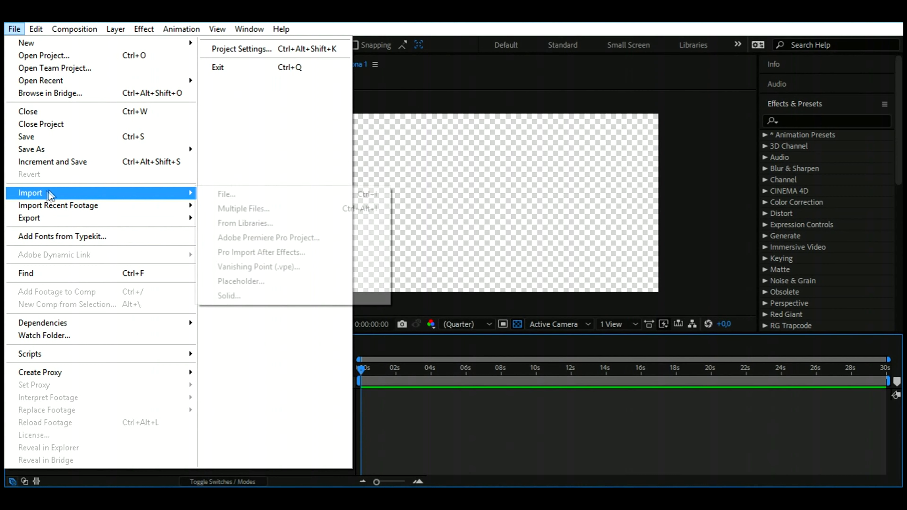
pyautogui.click(227, 194)
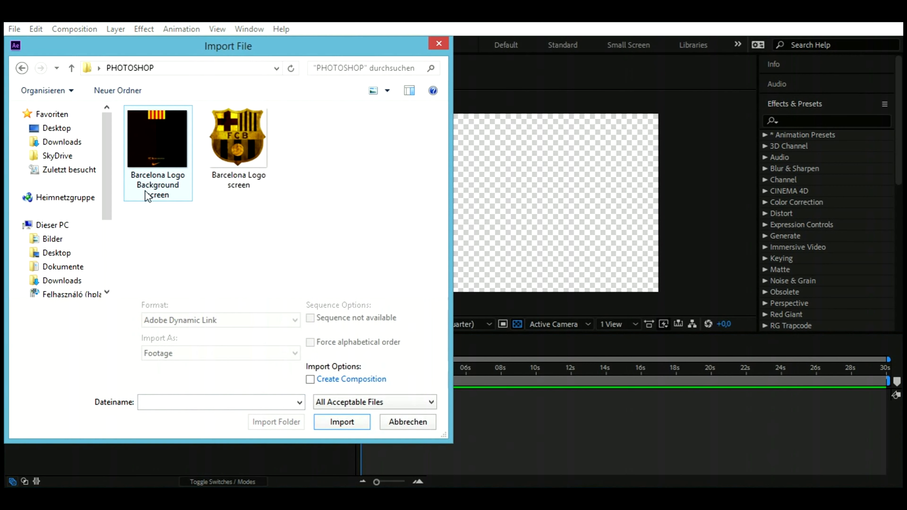
pyautogui.click(163, 152)
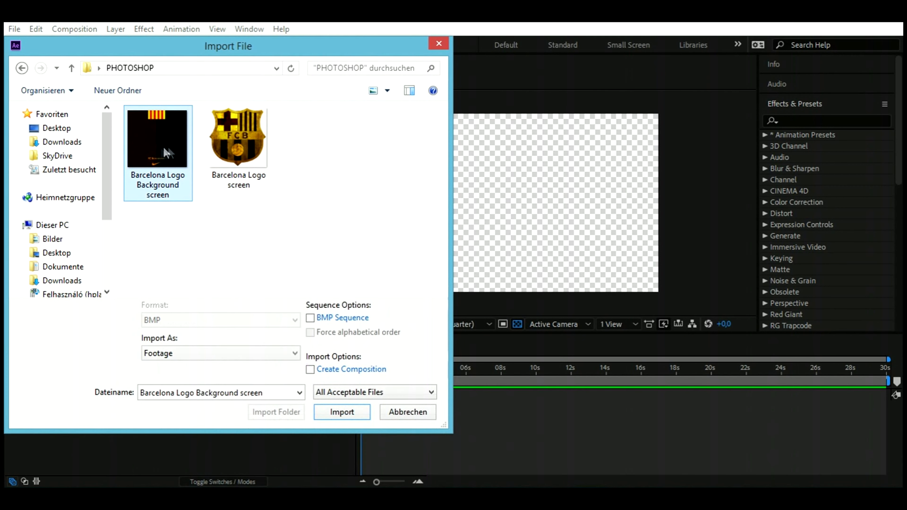
pyautogui.keyDown('ctrl'); pyautogui.click(244, 139); pyautogui.keyUp('ctrl')
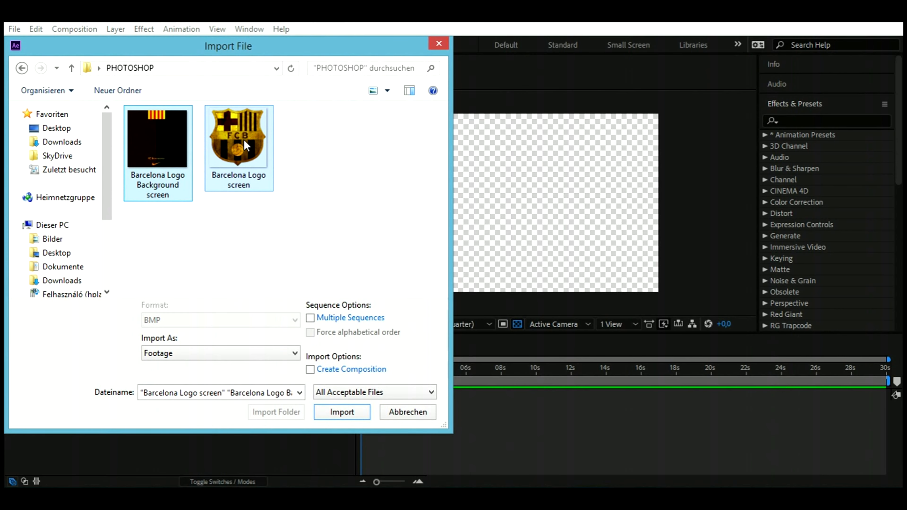
pyautogui.click(342, 413)
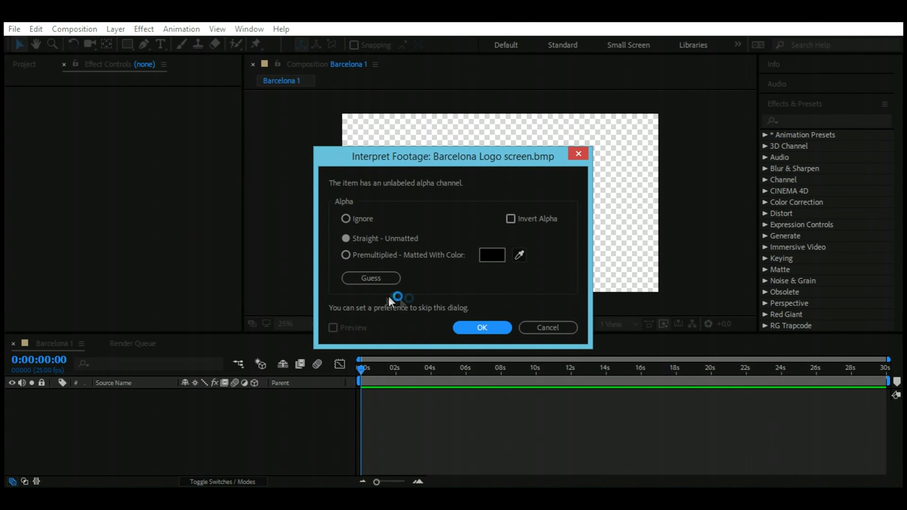
pyautogui.click(478, 328)
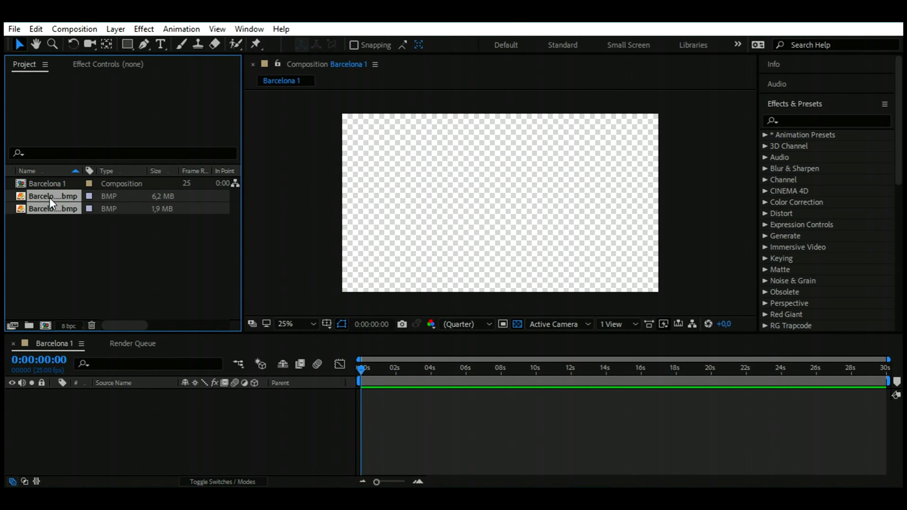
# Step: Add both imported images to the Barcelona 1 composition and place the background layer beneath the logo layer
pyautogui.moveTo(51, 202); pyautogui.dragTo(68, 412)
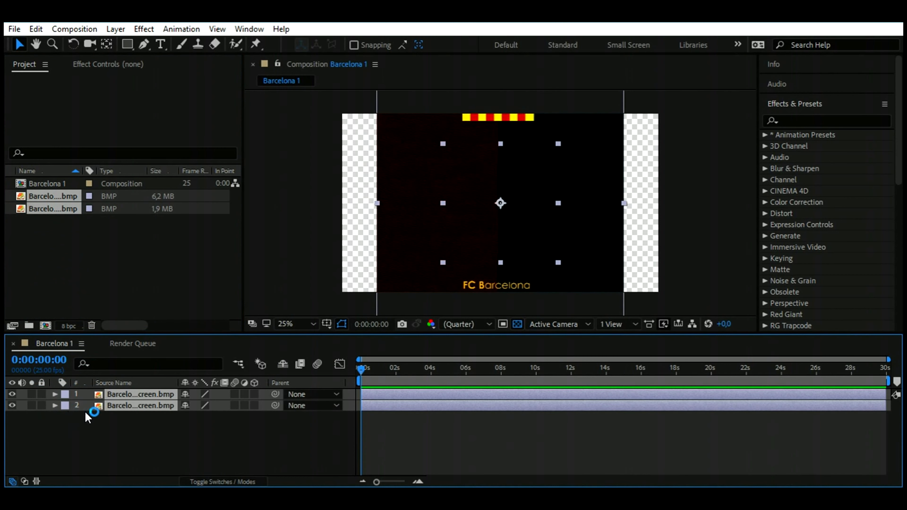
pyautogui.click(129, 428)
pyautogui.click(122, 396)
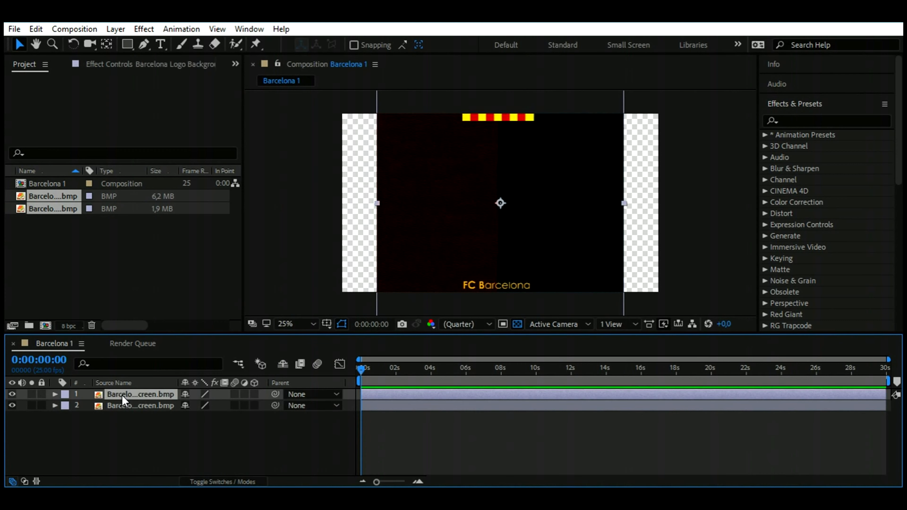
pyautogui.doubleClick(122, 395)
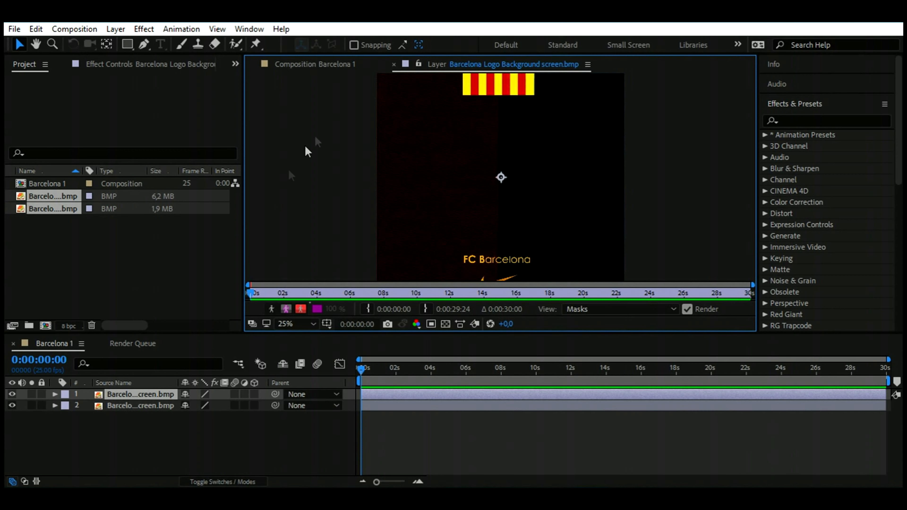
pyautogui.click(394, 64)
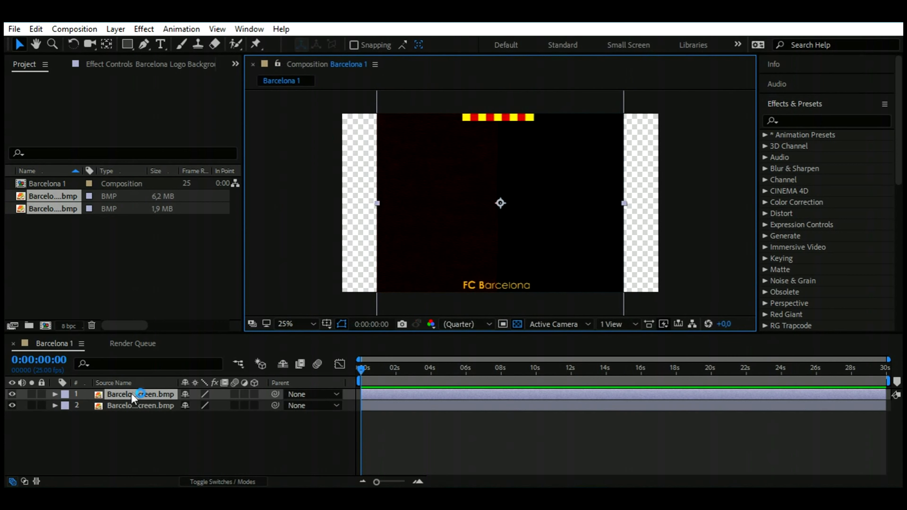
pyautogui.moveTo(131, 394); pyautogui.dragTo(138, 418)
# Step: Duplicate the logo layer and hide the upper copy
pyautogui.click(313, 324)
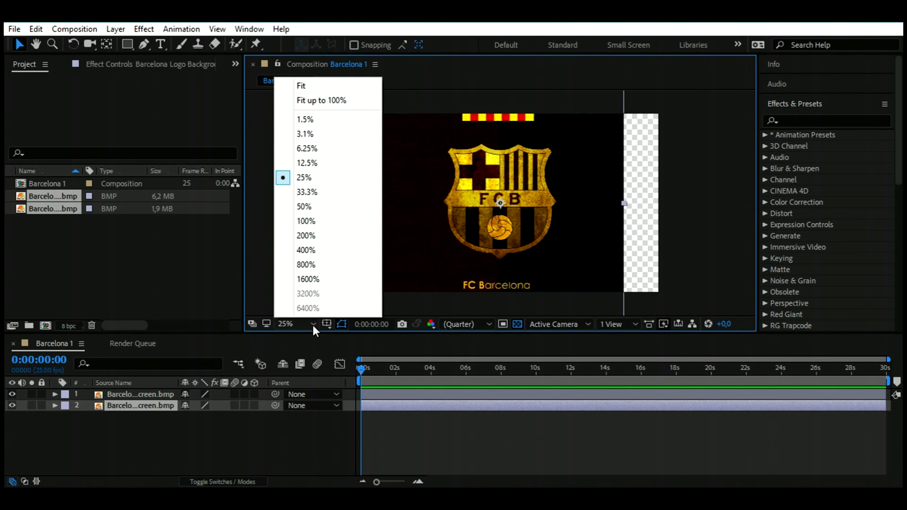
pyautogui.click(307, 193)
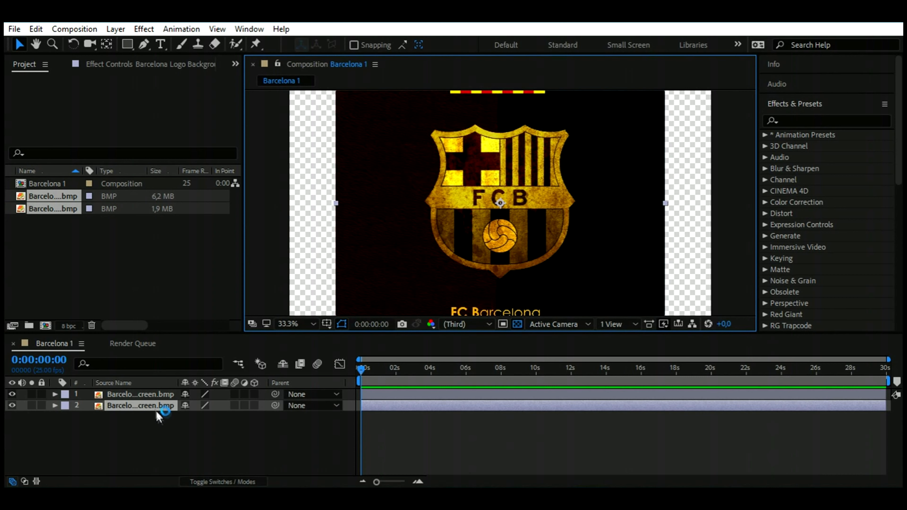
pyautogui.click(12, 394)
pyautogui.click(12, 394)
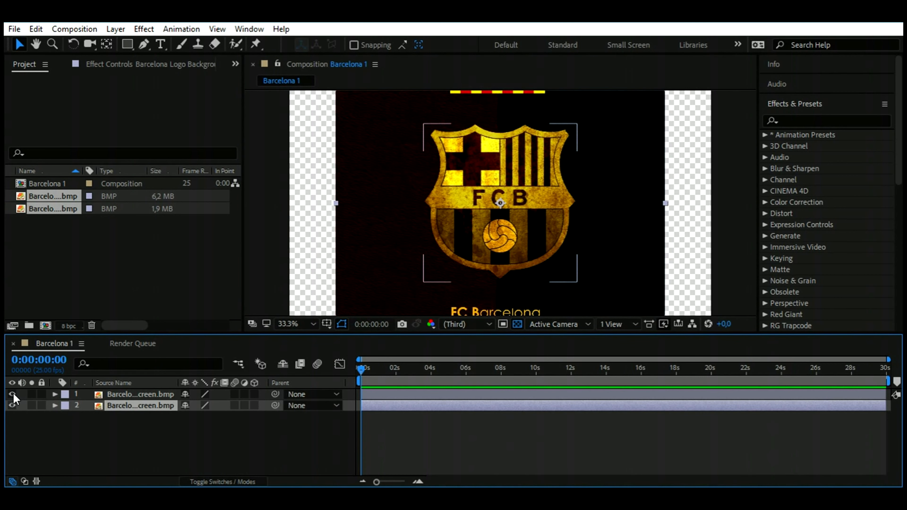
pyautogui.click(135, 395)
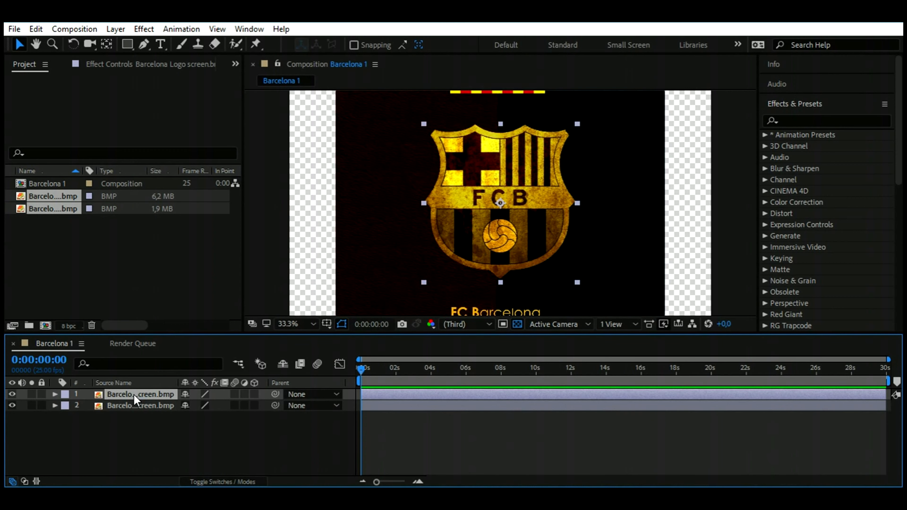
pyautogui.click(40, 28)
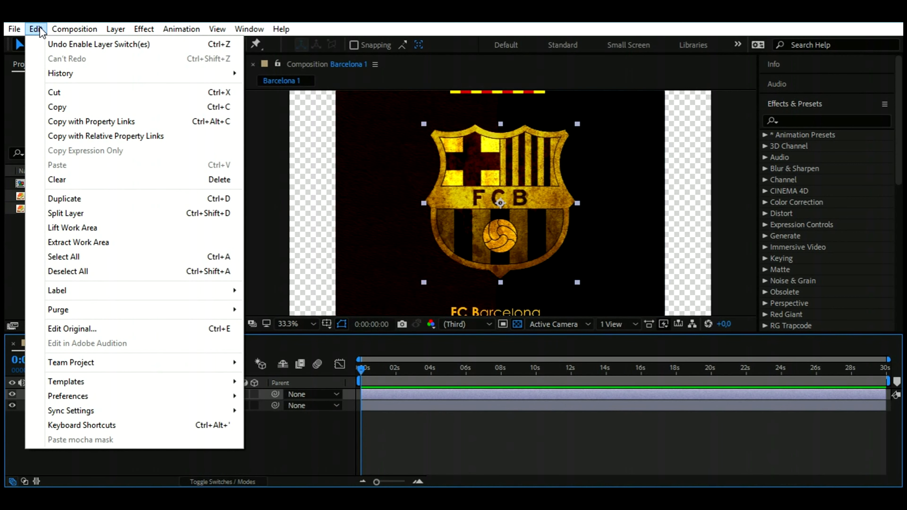
pyautogui.click(91, 202)
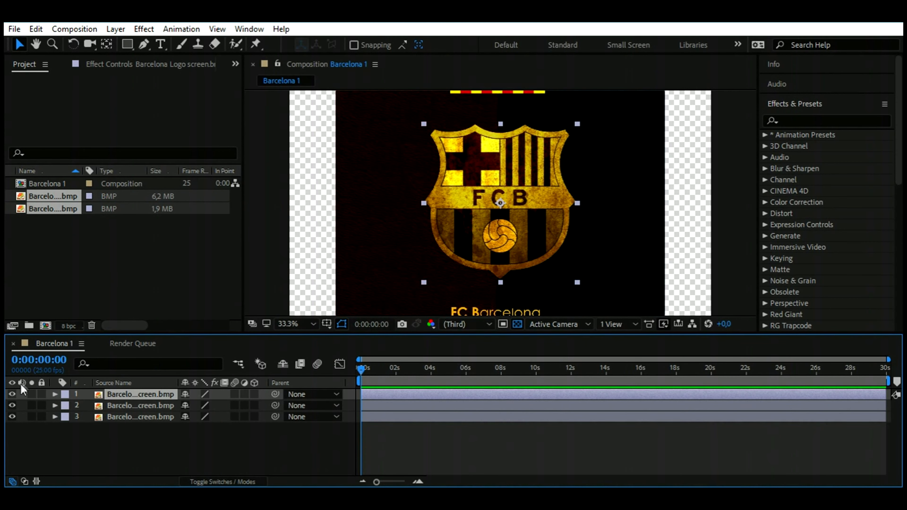
pyautogui.click(12, 394)
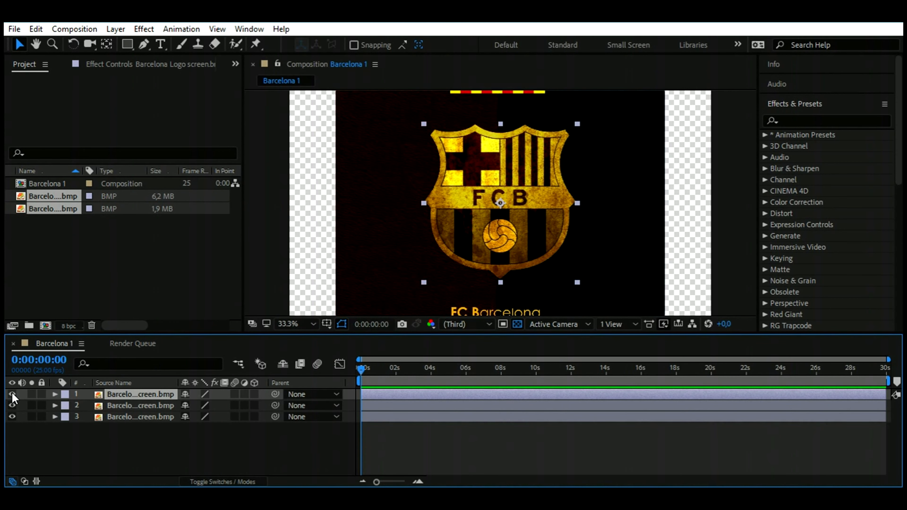
# Step: Find the Linear Wipe transition effect and apply it to the visible logo layer, layer 2
pyautogui.click(120, 405)
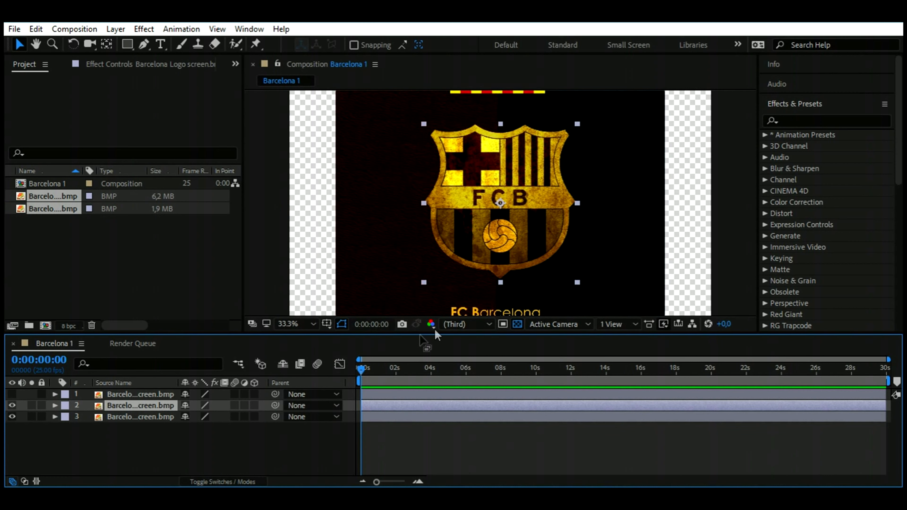
pyautogui.click(795, 120)
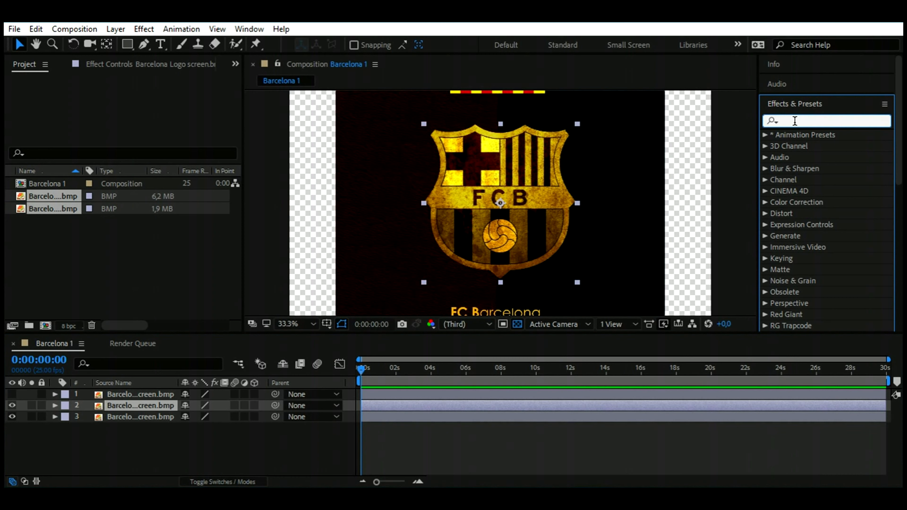
pyautogui.write('li')
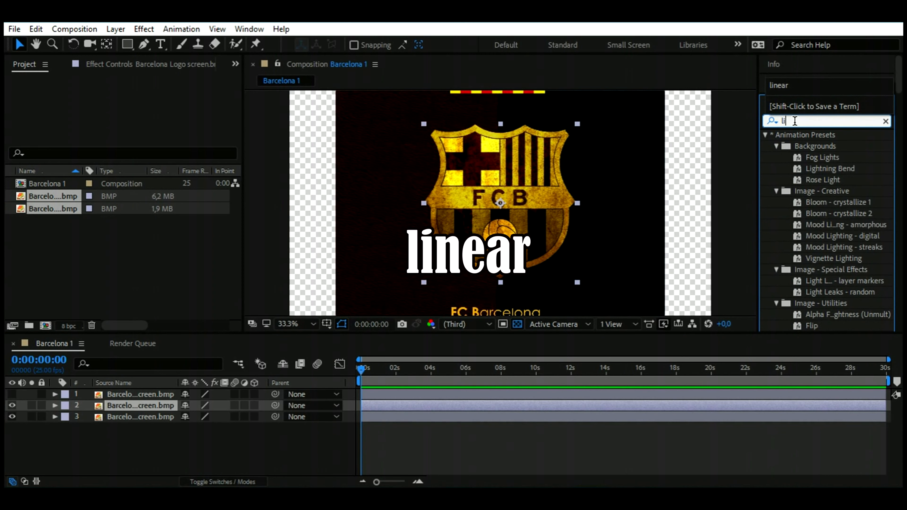
pyautogui.write('near')
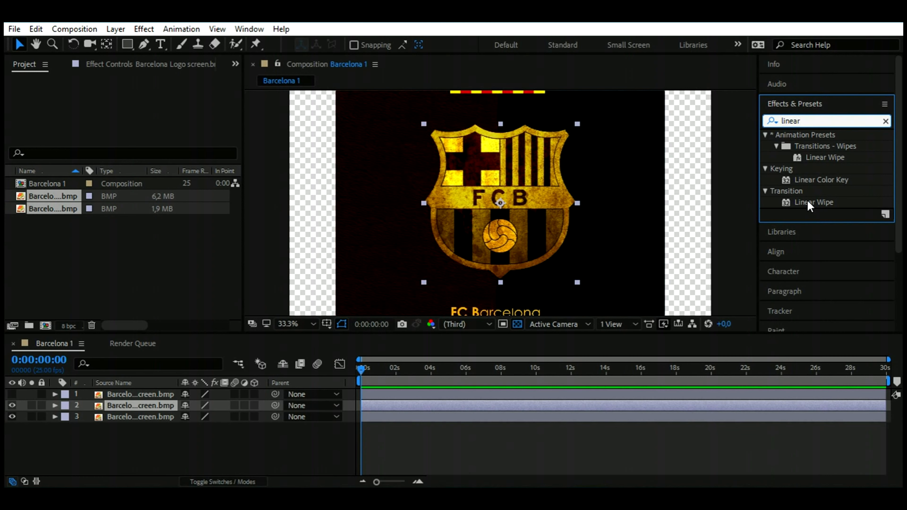
pyautogui.moveTo(807, 202); pyautogui.dragTo(393, 403)
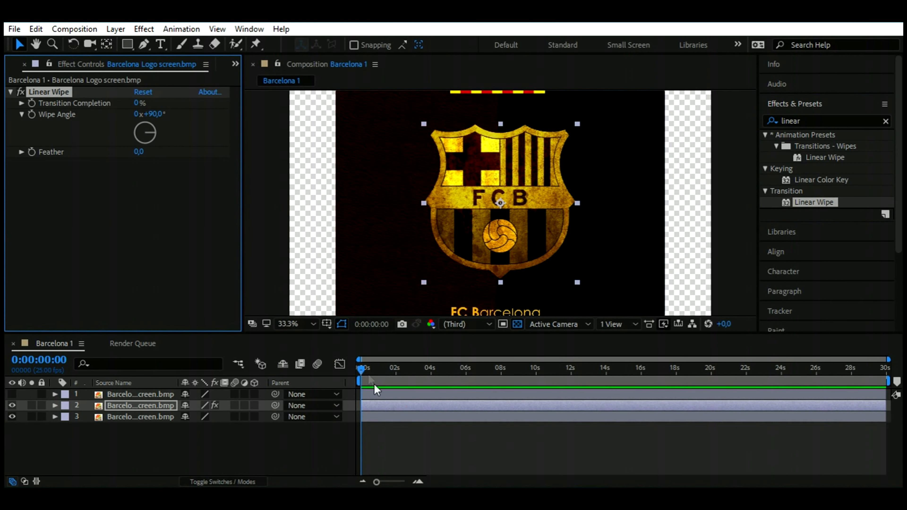
# Step: End the work area at 0:00:10:00 and trim the composition to it
pyautogui.moveTo(359, 368); pyautogui.dragTo(536, 375)
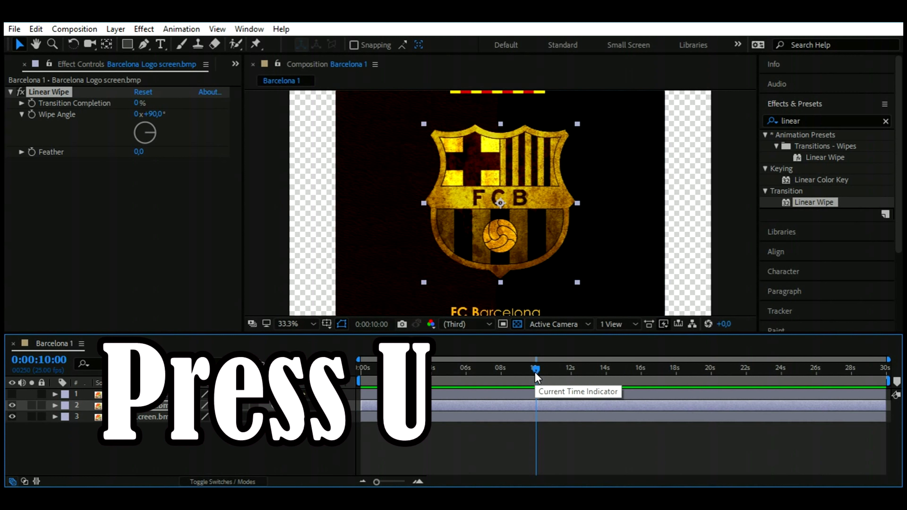
pyautogui.press('n')
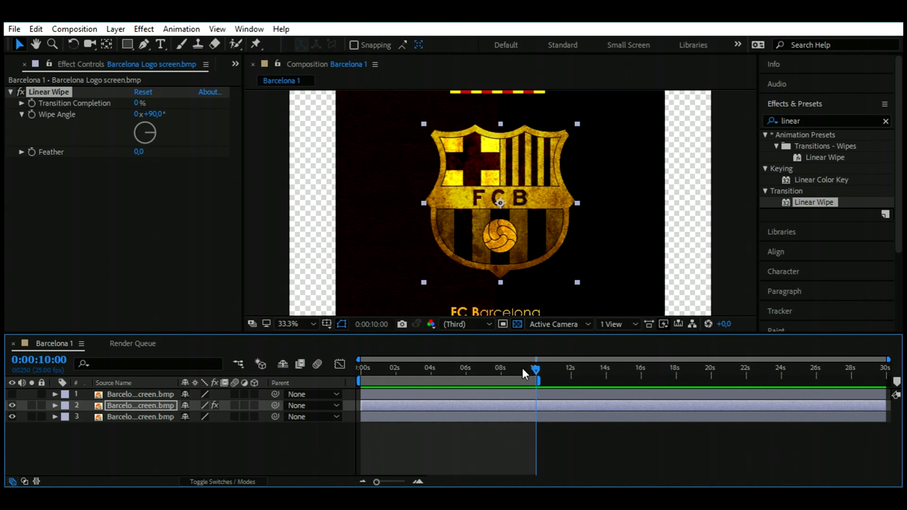
pyautogui.rightClick(523, 381)
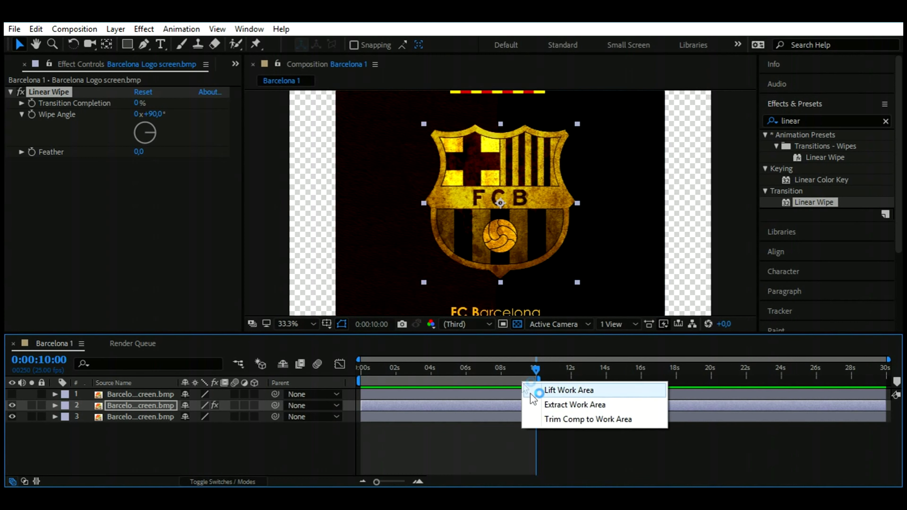
pyautogui.click(553, 422)
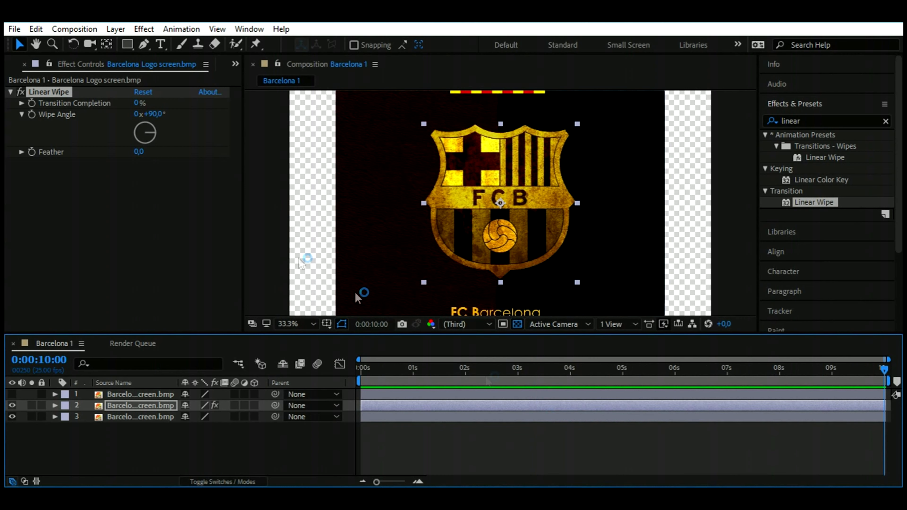
# Step: Try out the Linear Wipe's transition completion on the logo and set the wipe angle to -90°
pyautogui.click(143, 103)
pyautogui.moveTo(140, 106); pyautogui.dragTo(180, 104)
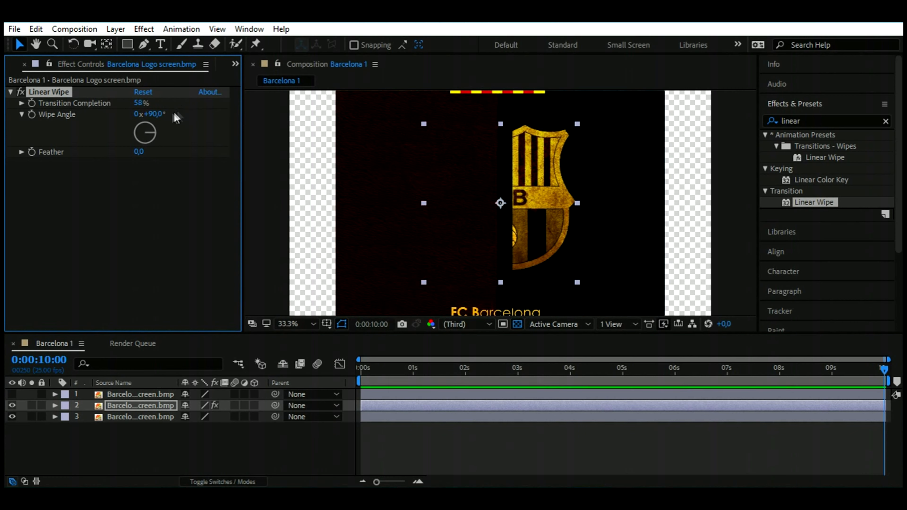
pyautogui.moveTo(157, 117); pyautogui.dragTo(41, 116)
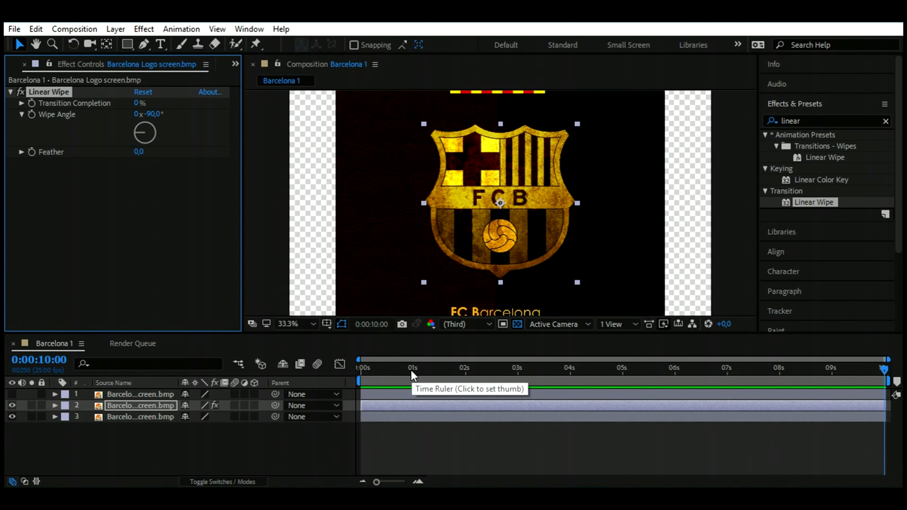
# Step: Keyframe the Linear Wipe's Transition Completion at 0% at 0:00:01:00 and 100% at 0:00:05:15
pyautogui.click(413, 373)
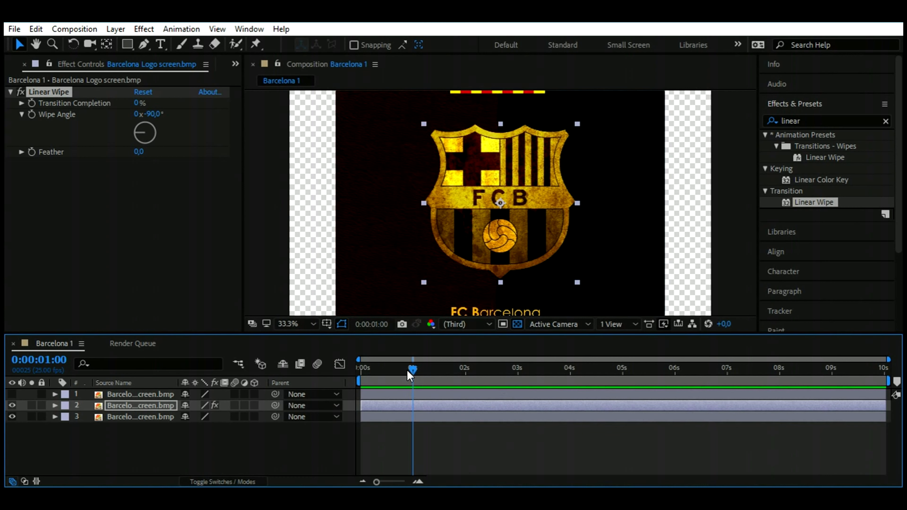
pyautogui.click(32, 103)
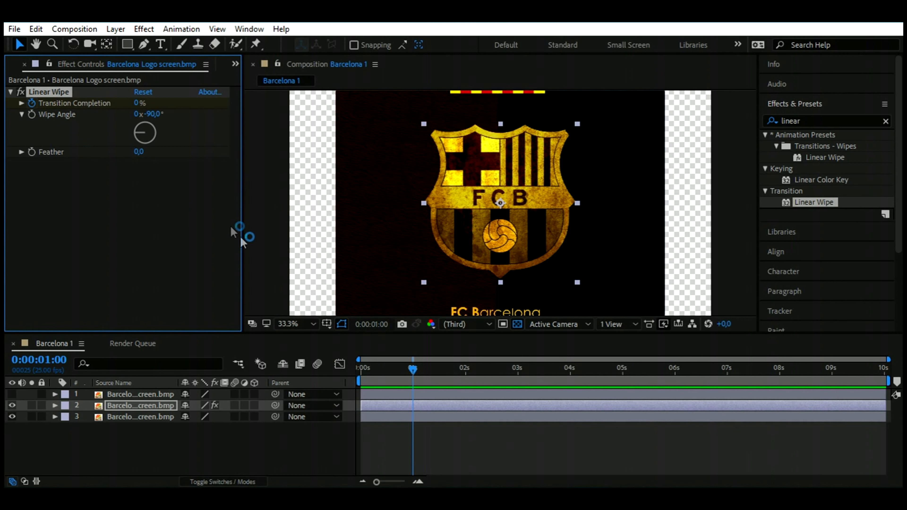
pyautogui.click(413, 370)
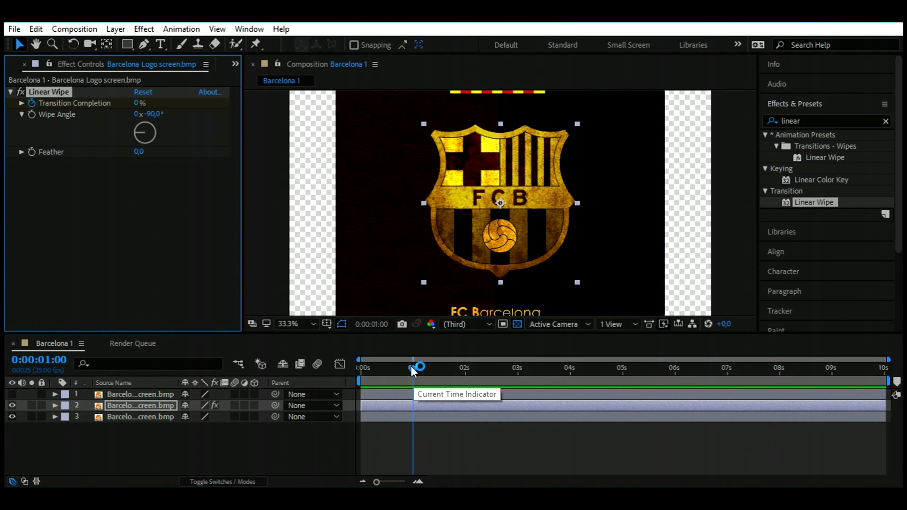
pyautogui.moveTo(412, 370); pyautogui.dragTo(654, 376)
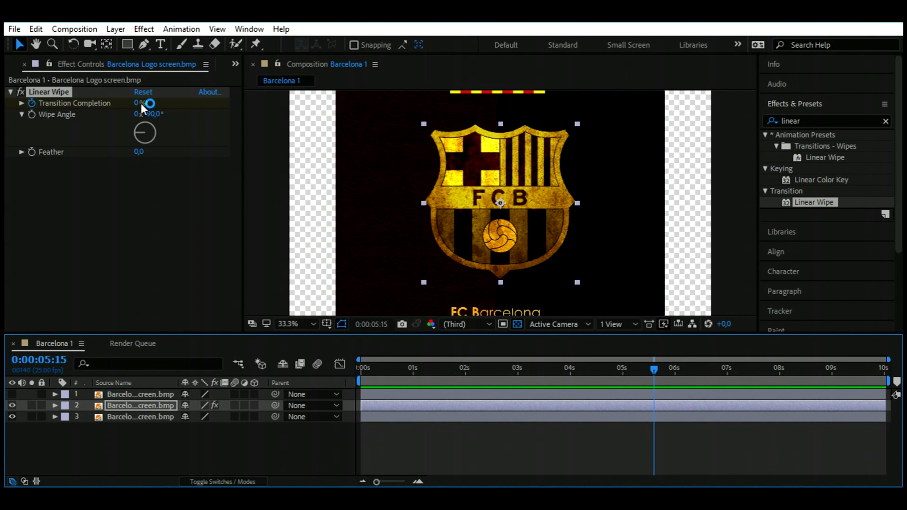
pyautogui.moveTo(141, 103); pyautogui.dragTo(206, 107)
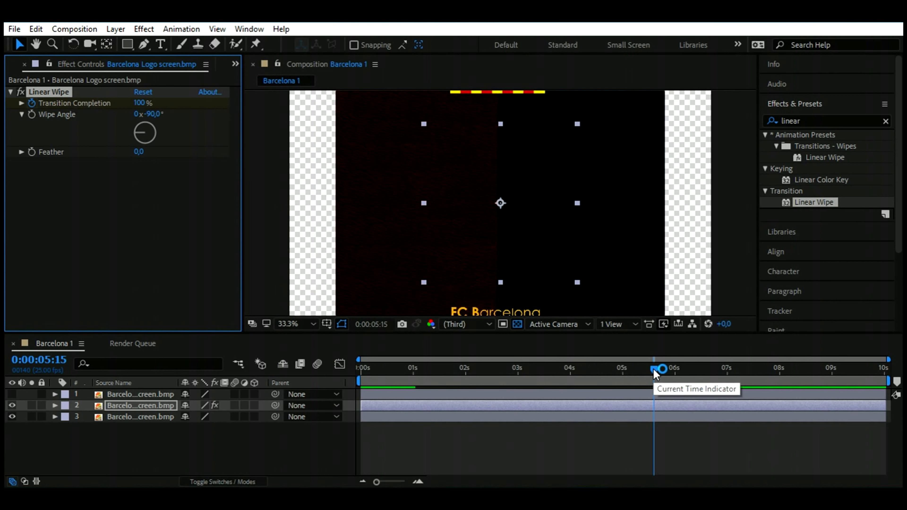
# Step: Set the Linear Wipe's feather to 70 on the logo layer and scrub through the wipe to check it
pyautogui.moveTo(654, 370); pyautogui.dragTo(523, 370)
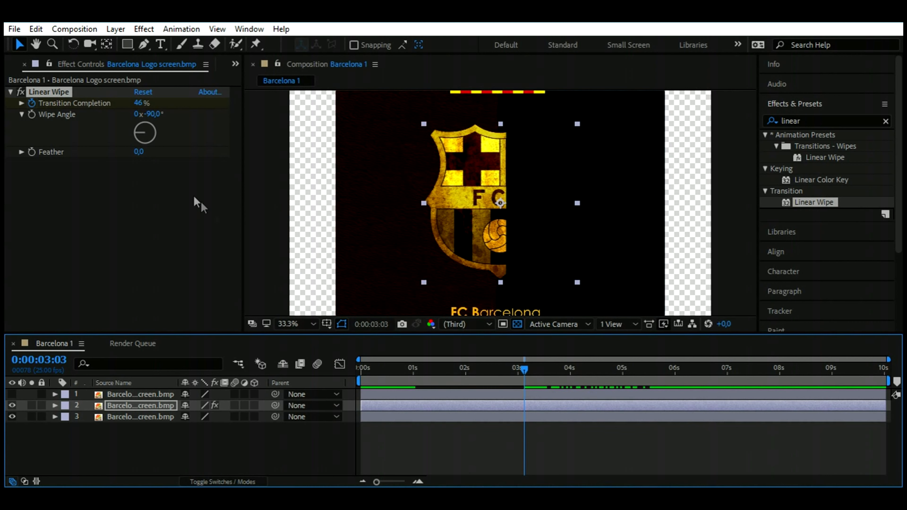
pyautogui.click(141, 152)
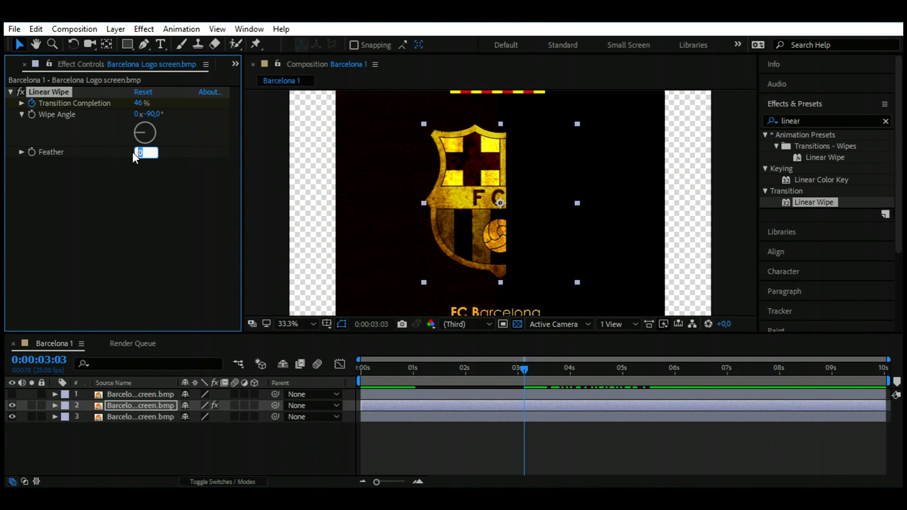
pyautogui.write('70')
pyautogui.press('Return')
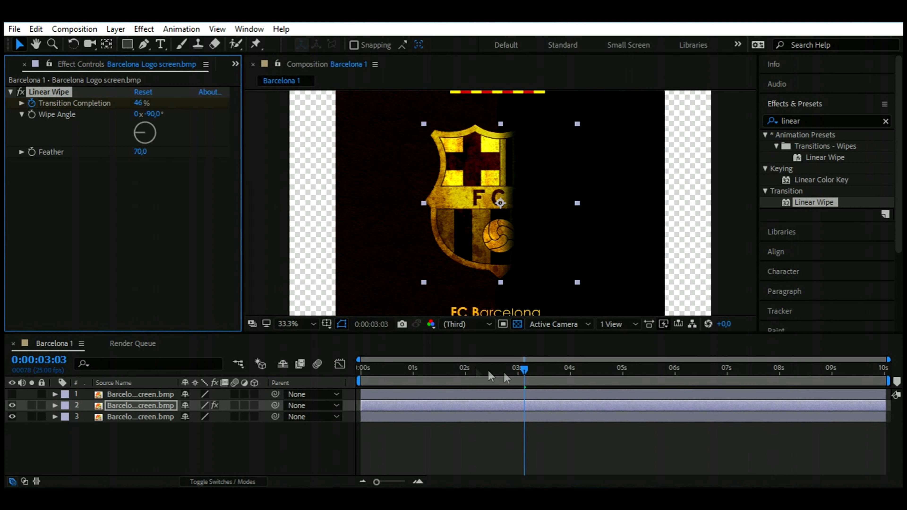
pyautogui.moveTo(524, 370); pyautogui.dragTo(398, 373)
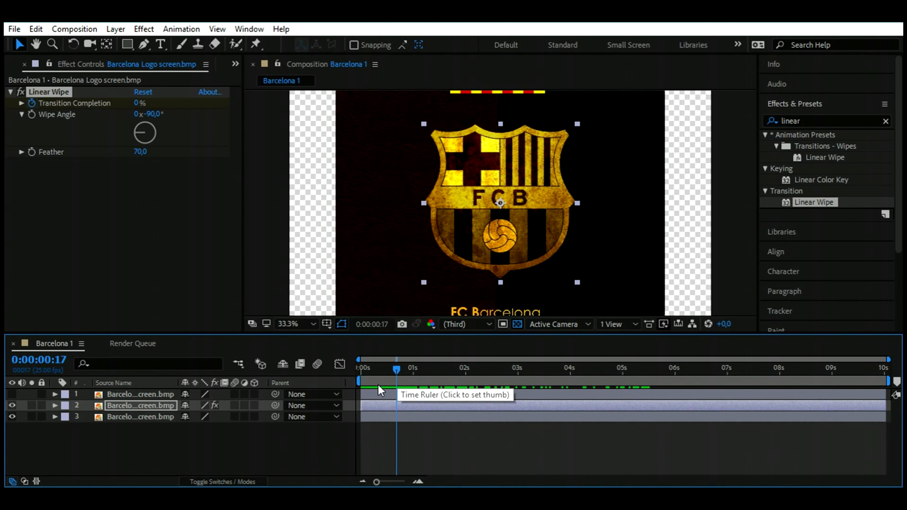
# Step: Show the unwiped logo copy instead of the wiped one, and move the wiped layer to the top of the stack with its keyframes revealed
pyautogui.click(12, 405)
pyautogui.click(12, 395)
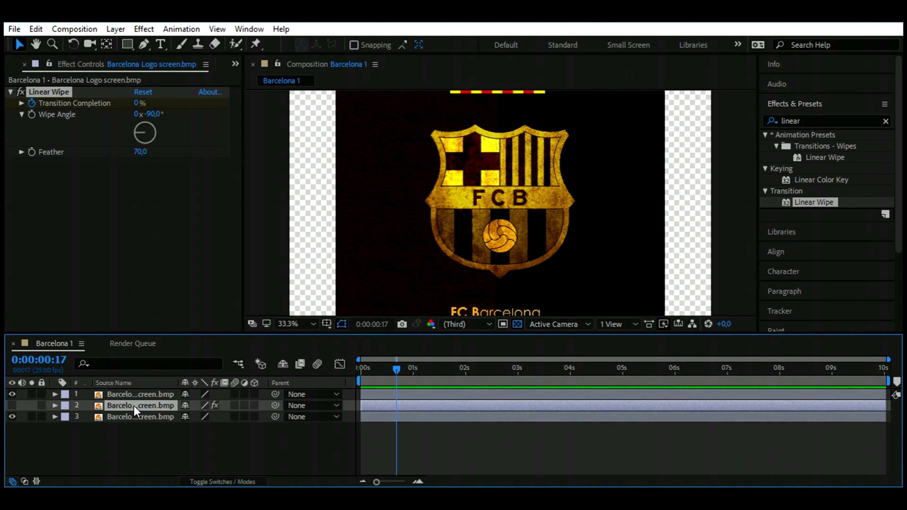
pyautogui.moveTo(134, 406); pyautogui.dragTo(135, 392)
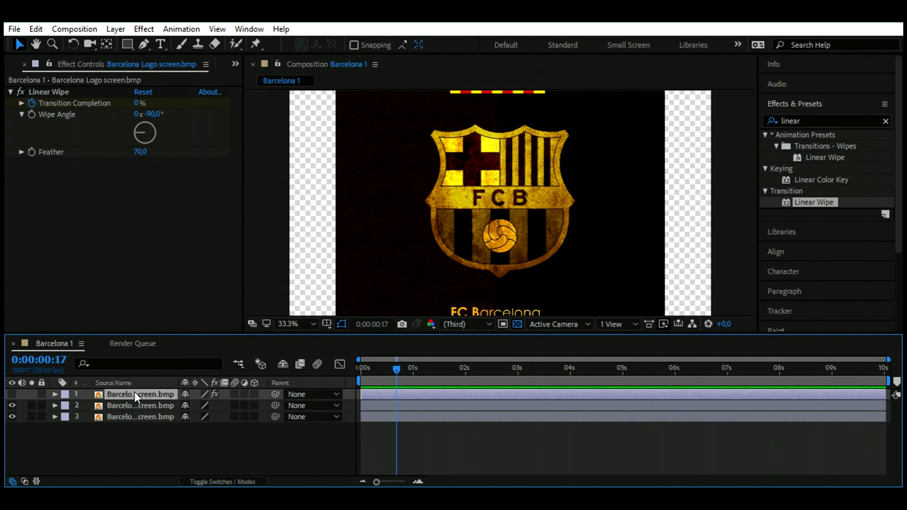
pyautogui.press('u')
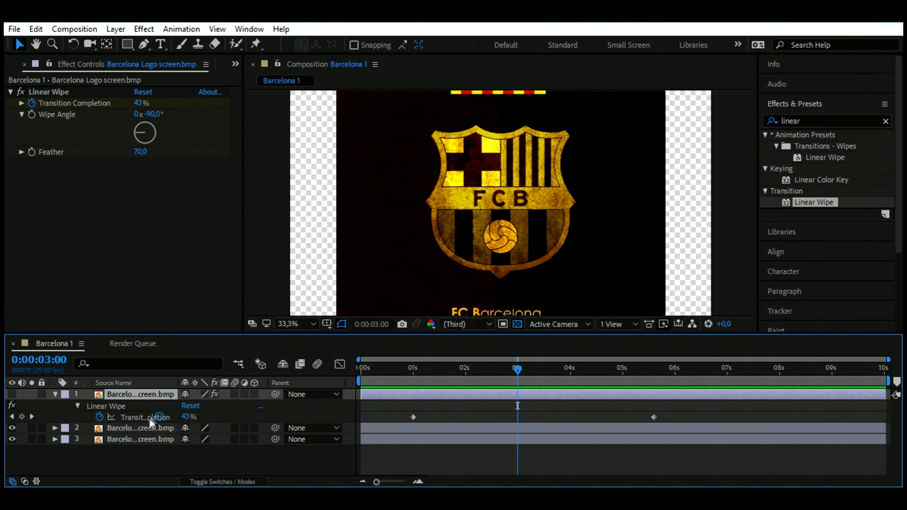
# Step: Draw a tall, narrow rectangular mask on the unwiped logo layer, just beyond the crest's right edge
pyautogui.click(149, 428)
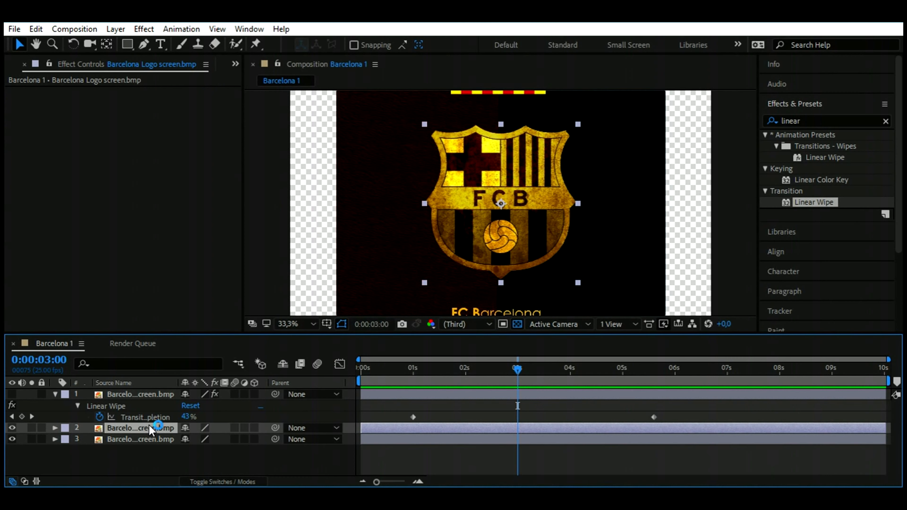
pyautogui.click(127, 45)
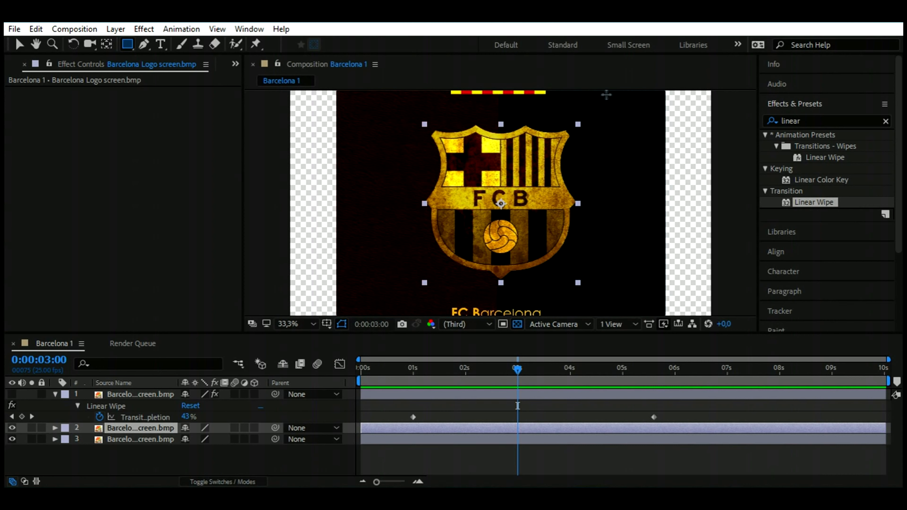
pyautogui.moveTo(607, 94); pyautogui.dragTo(623, 300)
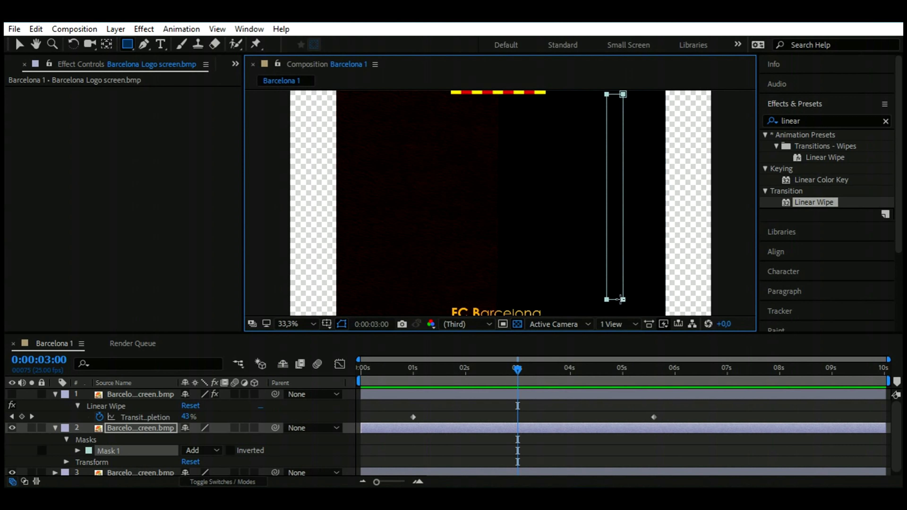
# Step: Keyframe the mask path to sweep across the crest from its right side at 0:00:01:00 to its left side at 0:00:05:15
pyautogui.click(12, 418)
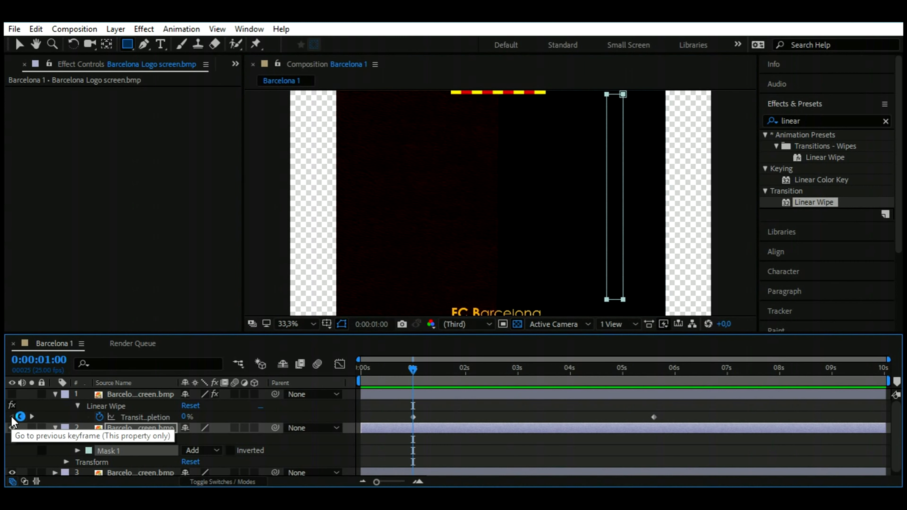
pyautogui.click(77, 451)
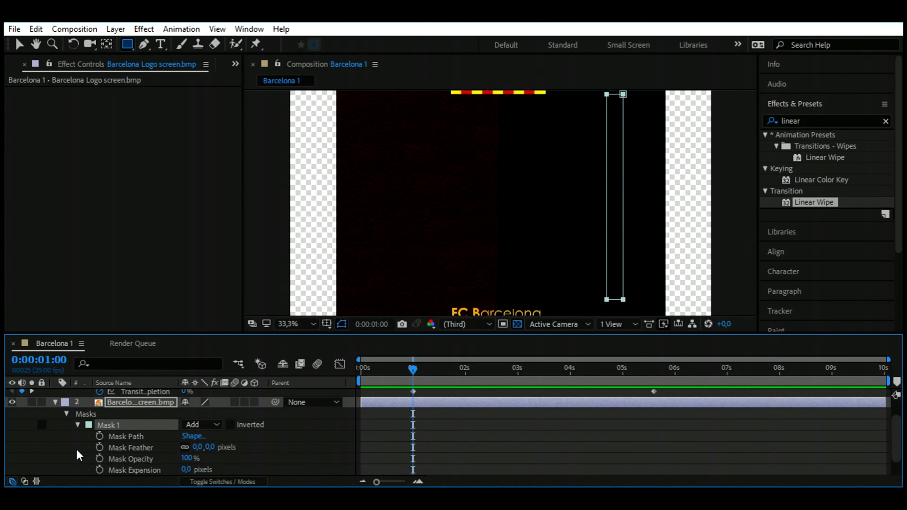
pyautogui.click(19, 44)
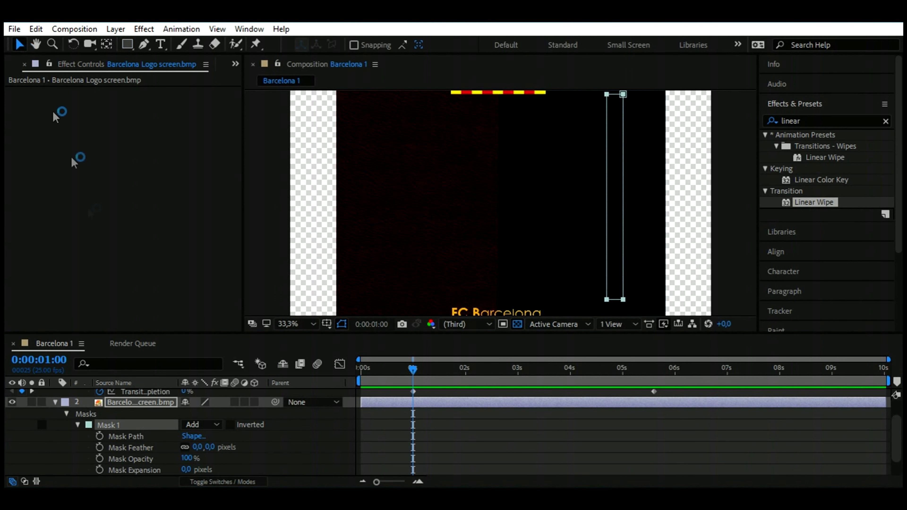
pyautogui.click(99, 436)
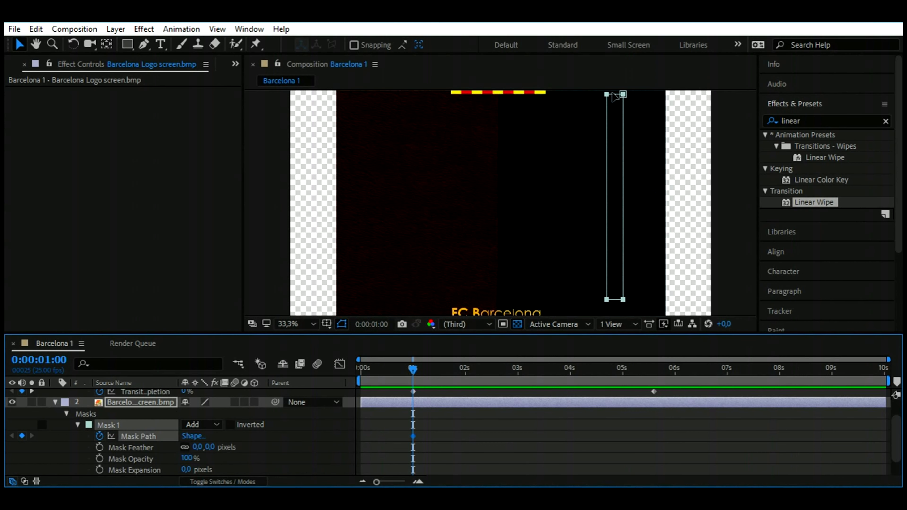
pyautogui.moveTo(619, 100); pyautogui.dragTo(592, 106)
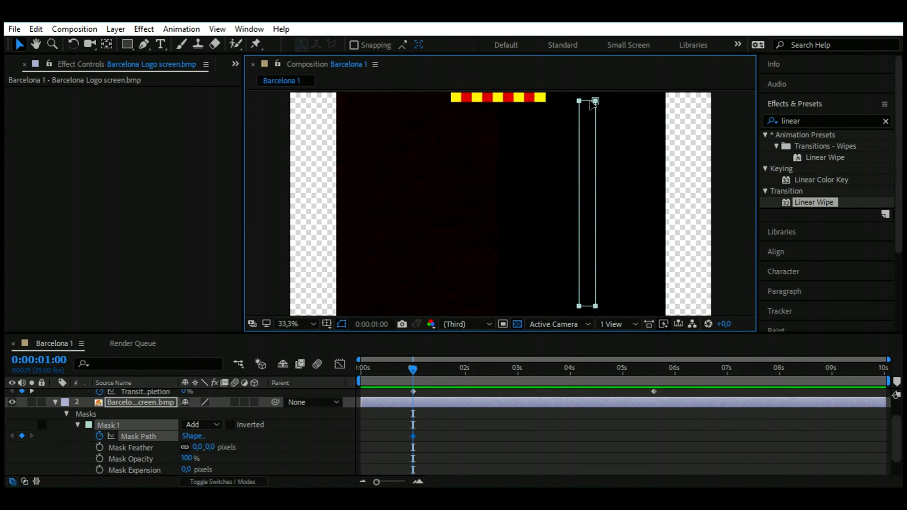
pyautogui.click(32, 392)
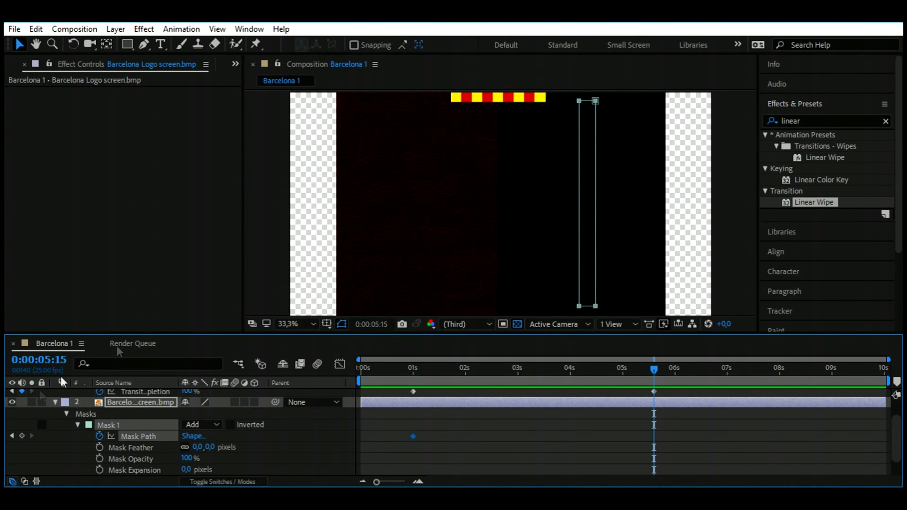
pyautogui.moveTo(591, 106); pyautogui.dragTo(401, 104)
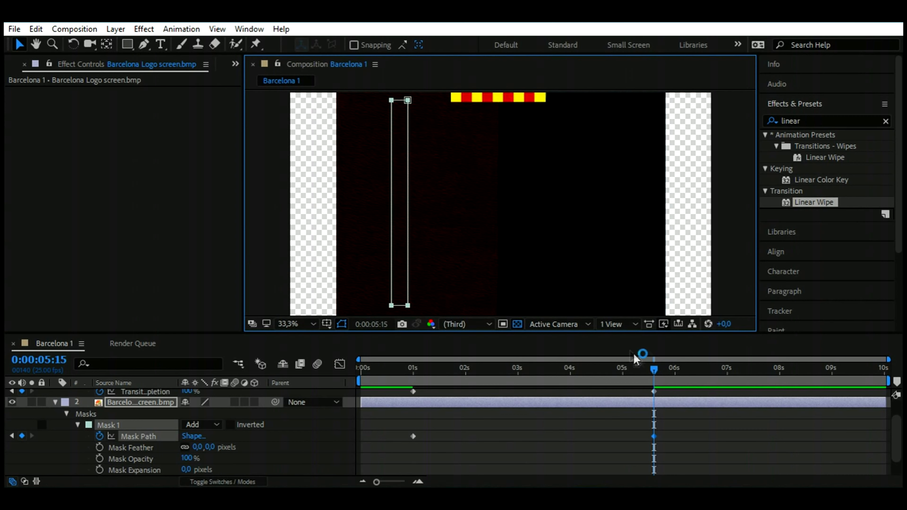
pyautogui.moveTo(654, 369); pyautogui.dragTo(514, 369)
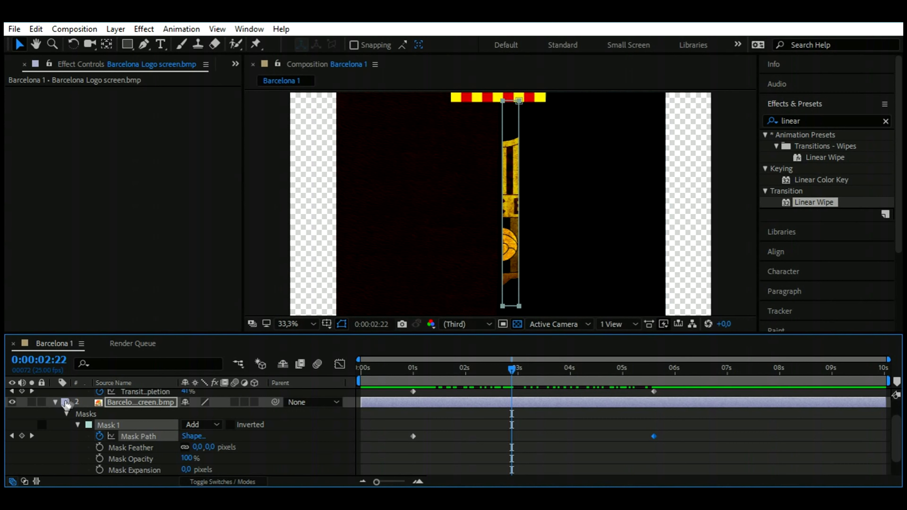
# Step: Pre-compose the masked logo layer as "Barcelona Text", moving all attributes into the new composition
pyautogui.click(55, 403)
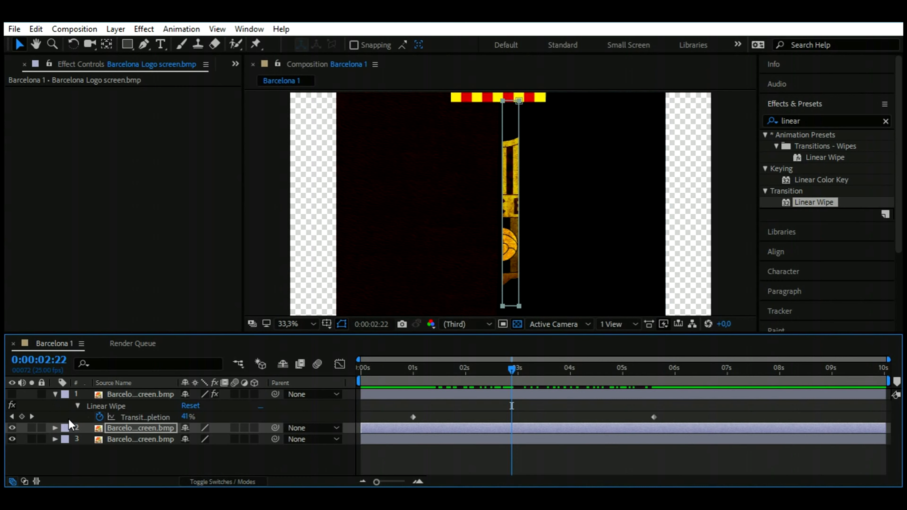
pyautogui.click(55, 396)
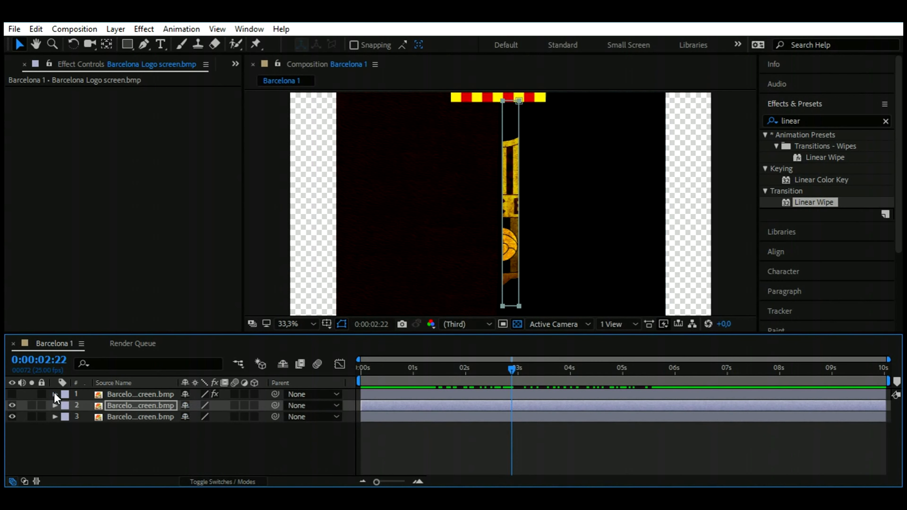
pyautogui.rightClick(141, 405)
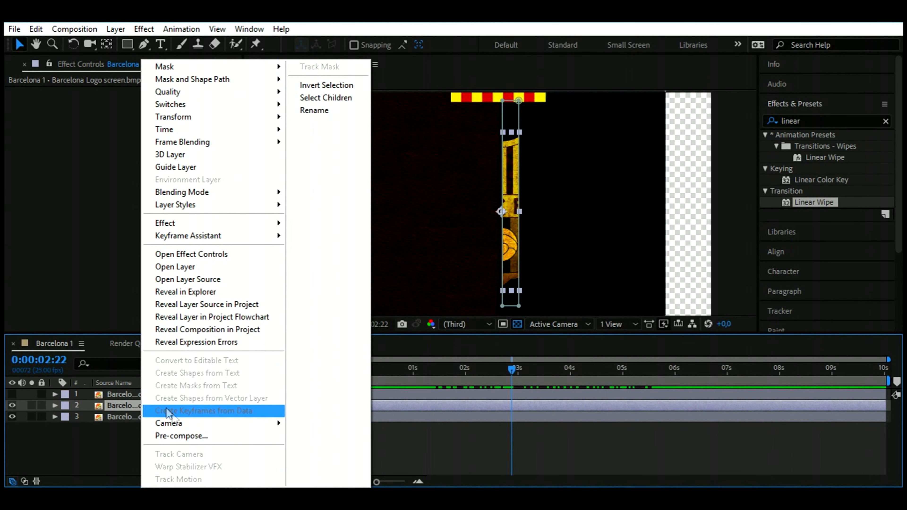
pyautogui.click(185, 436)
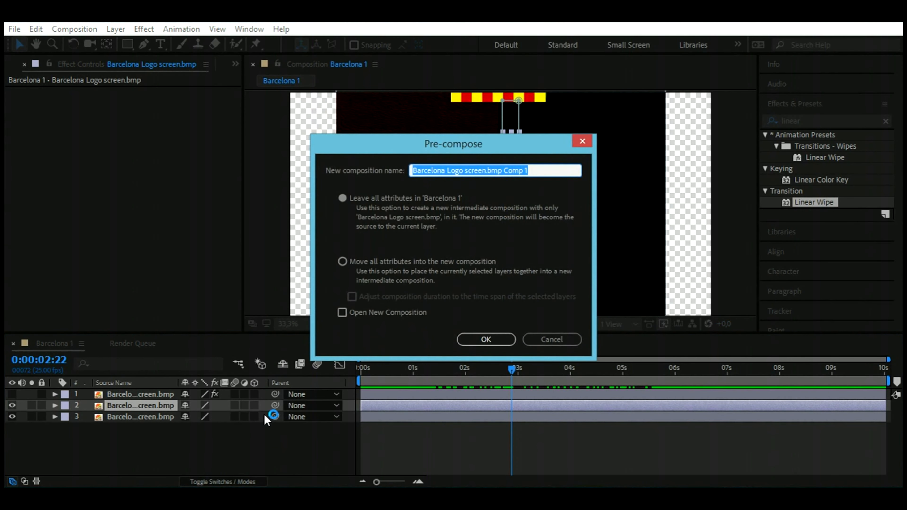
pyautogui.moveTo(533, 170); pyautogui.dragTo(449, 170)
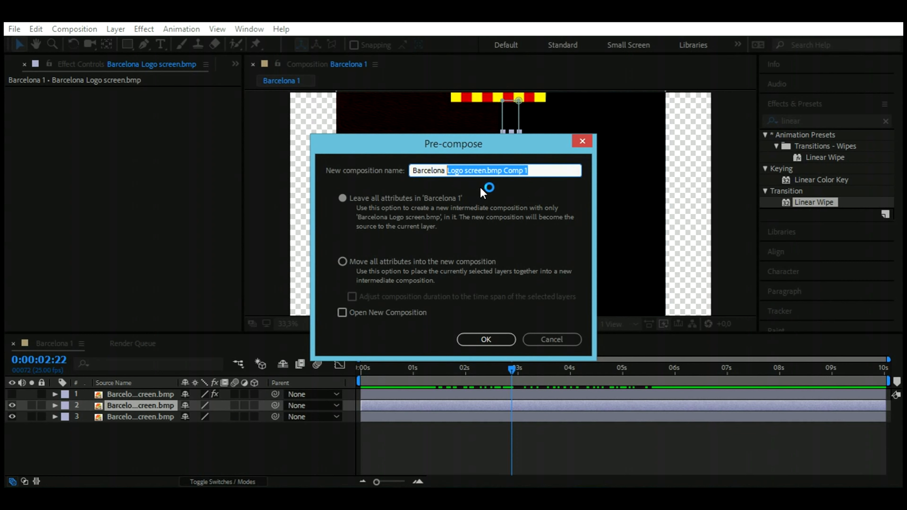
pyautogui.write('Text')
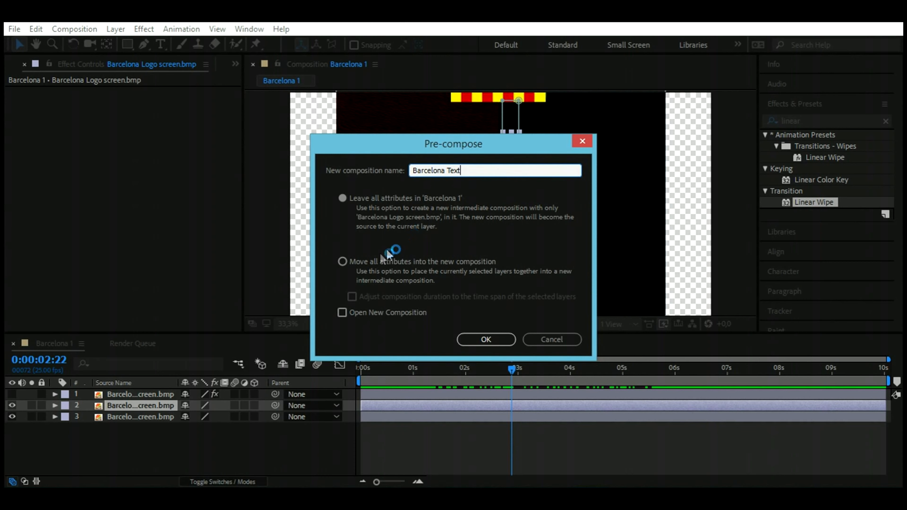
pyautogui.click(344, 262)
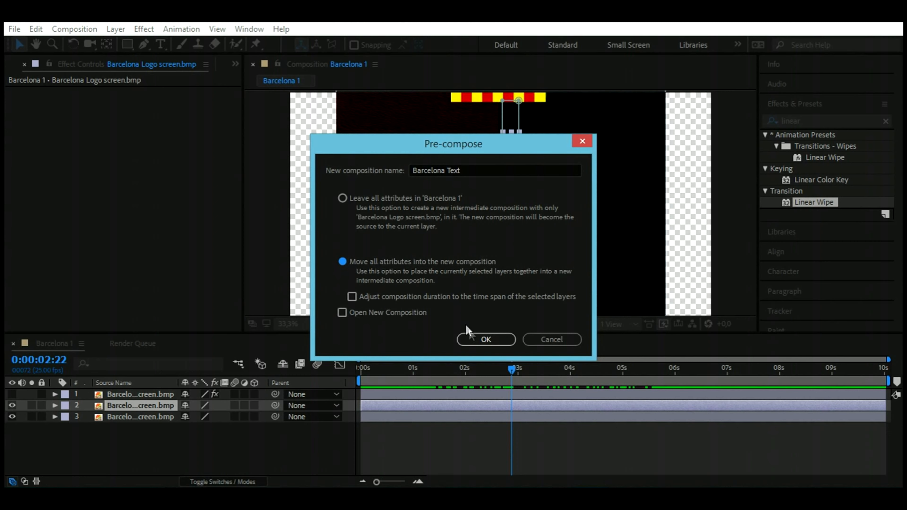
pyautogui.click(478, 341)
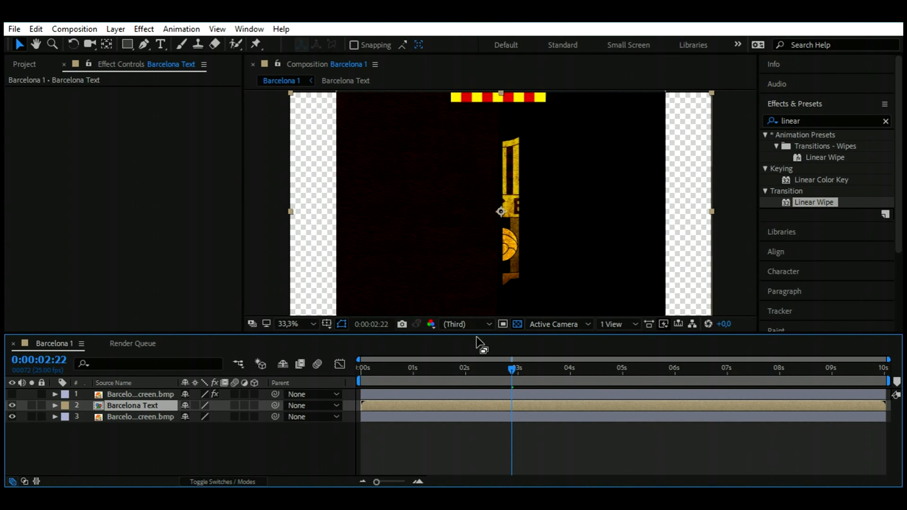
# Step: Show the wiped logo layer, and hide the Barcelona Text layer and make it 3D
pyautogui.click(12, 394)
pyautogui.click(12, 405)
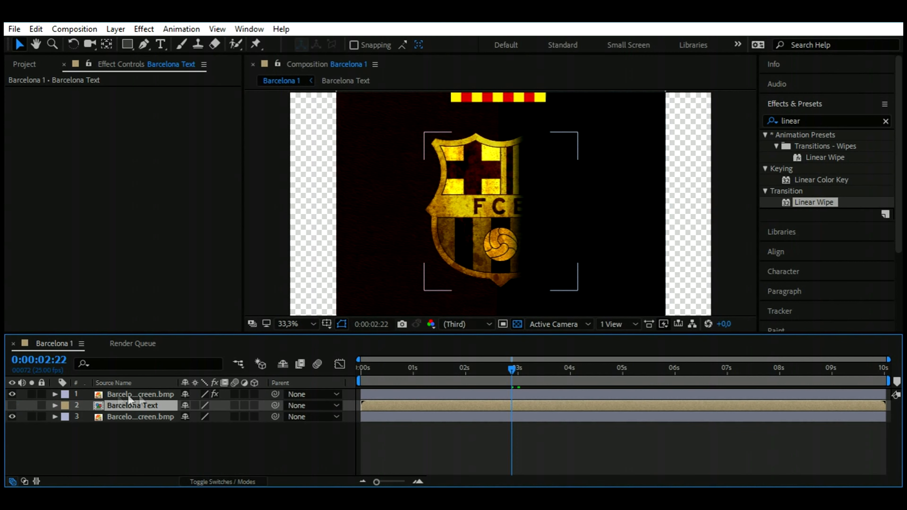
pyautogui.click(254, 406)
# Step: Create a 1920 × 1080 px solid named "Barc. Particular" above the Barcelona Text layer
pyautogui.rightClick(225, 442)
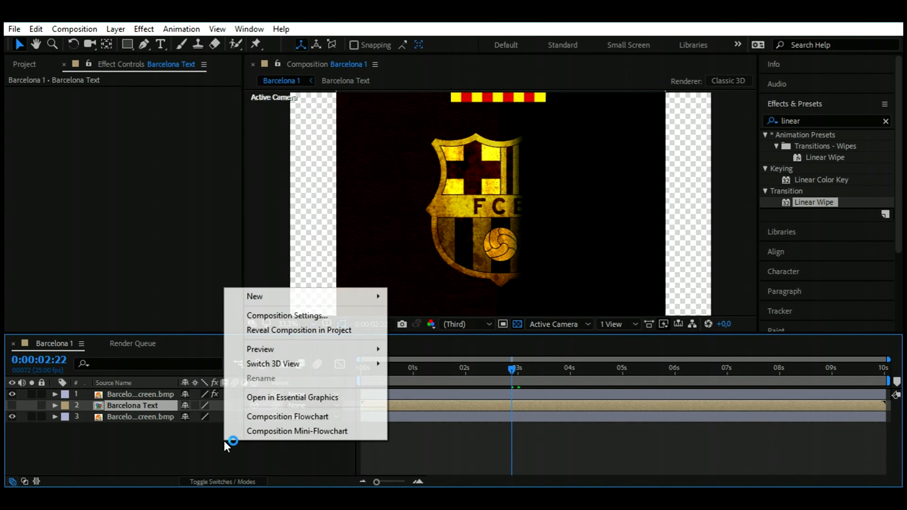
pyautogui.moveTo(301, 304)
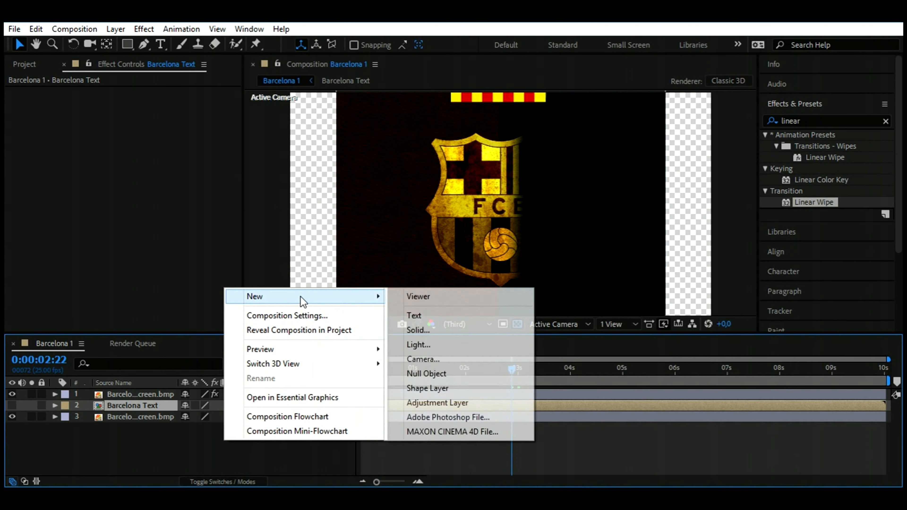
pyautogui.click(427, 330)
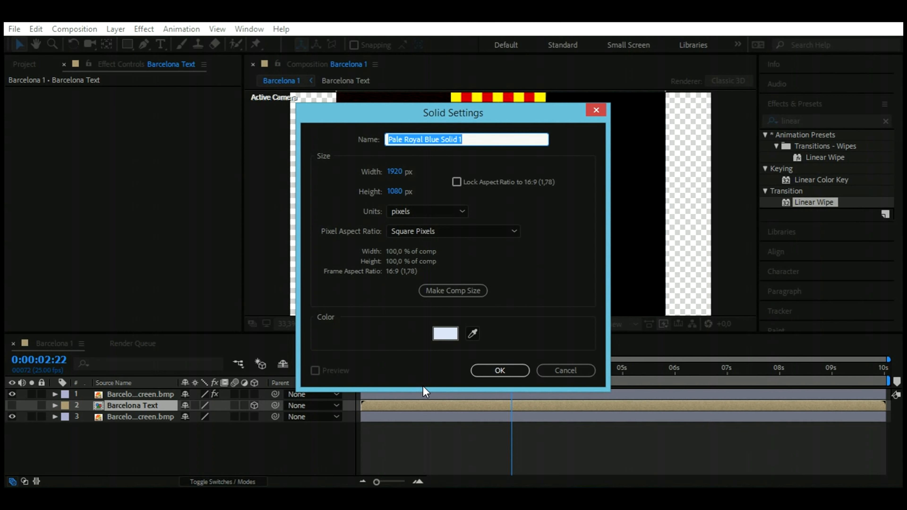
pyautogui.click(467, 138)
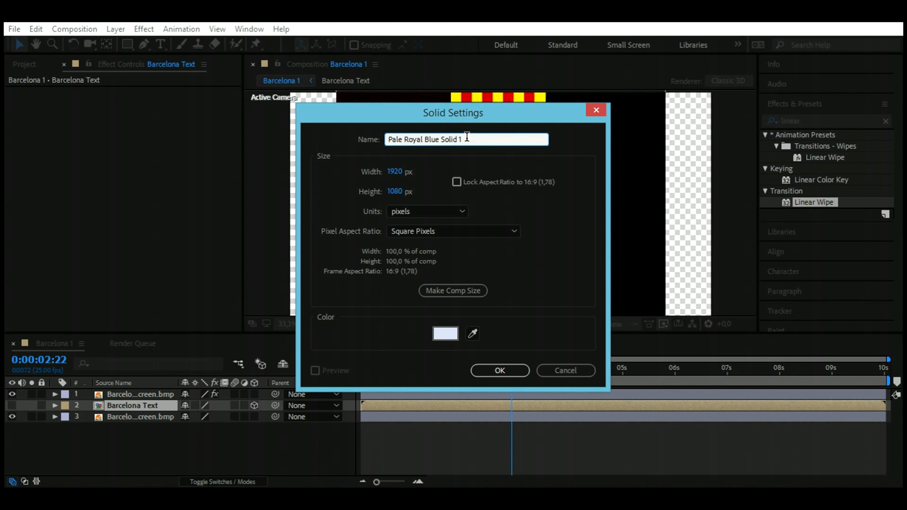
pyautogui.moveTo(472, 139); pyautogui.dragTo(374, 149)
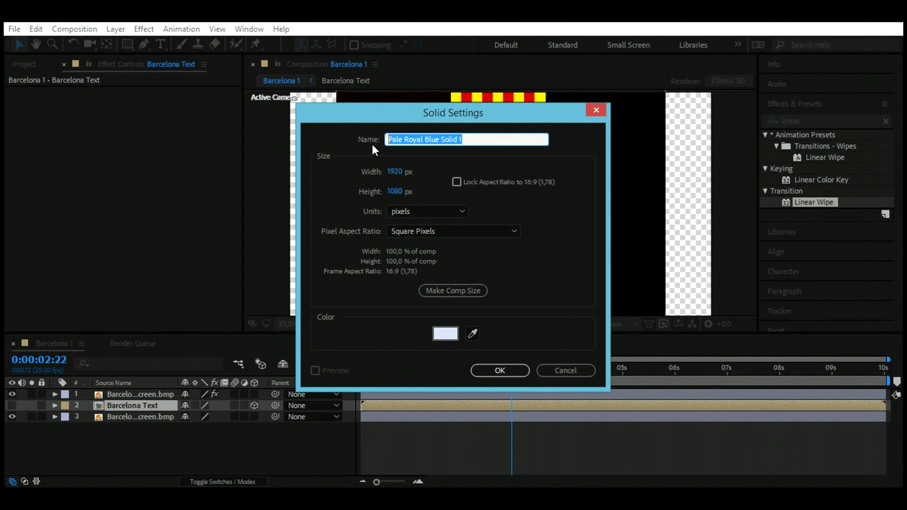
pyautogui.write('Barc')
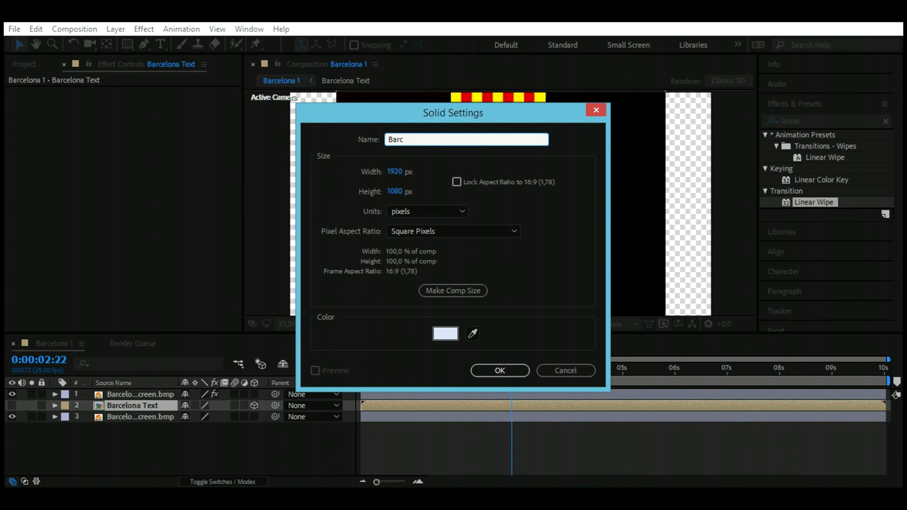
pyautogui.write('. Part')
pyautogui.press('BackSpace')
pyautogui.write('rticular')
pyautogui.click(501, 370)
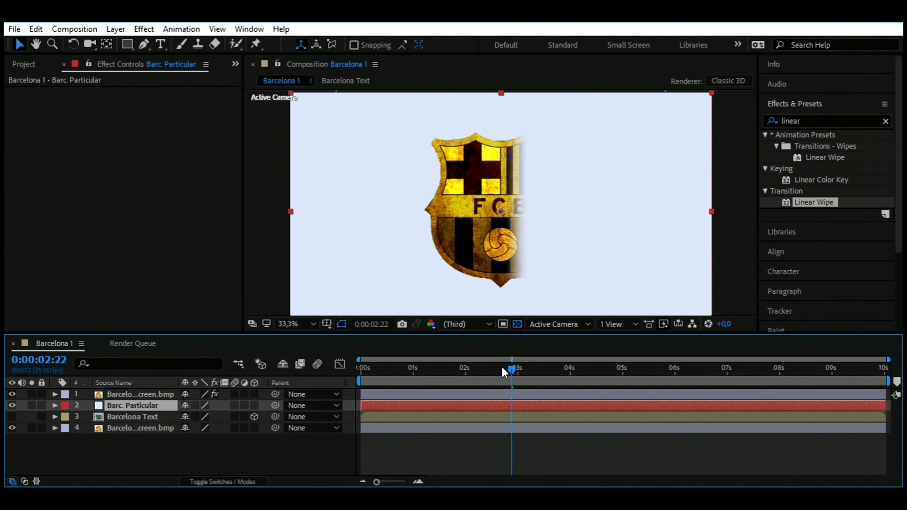
# Step: Find the Trapcode Particular effect and apply it to the Barc. Particular layer
pyautogui.click(804, 121)
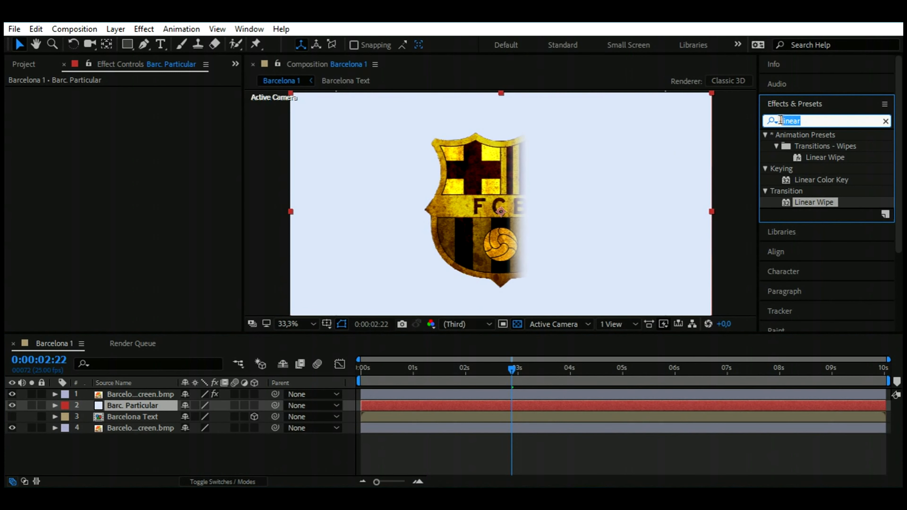
pyautogui.write('P')
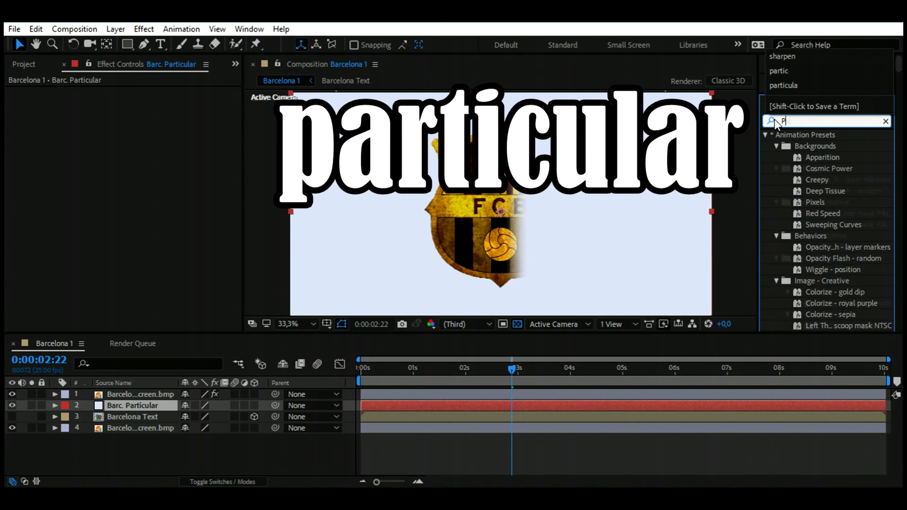
pyautogui.write('arti')
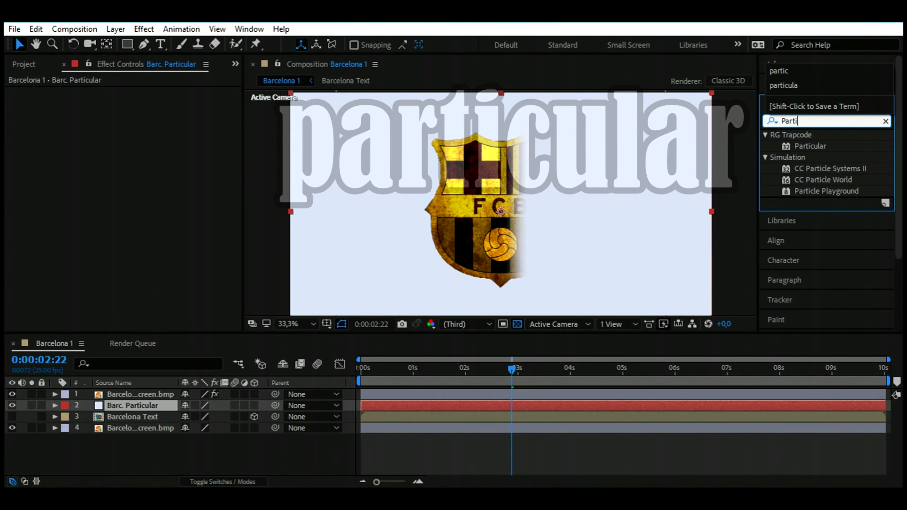
pyautogui.write('c')
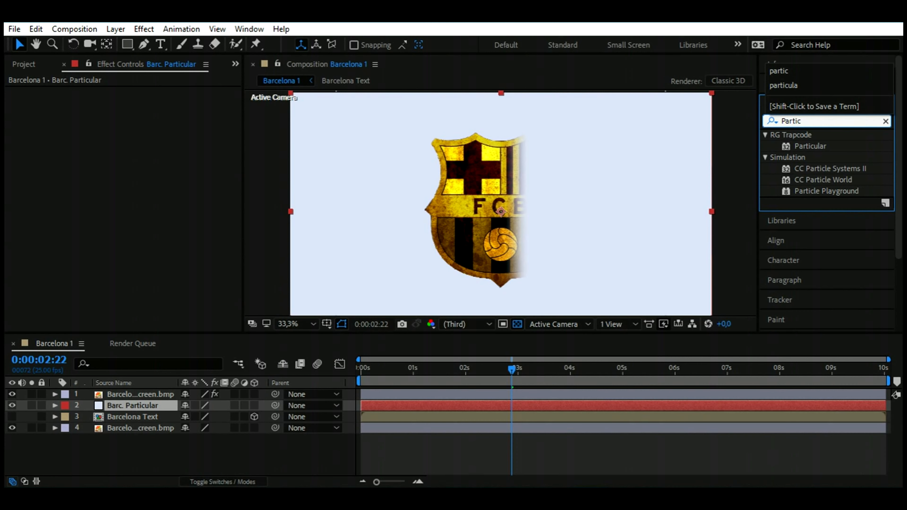
pyautogui.click(775, 120)
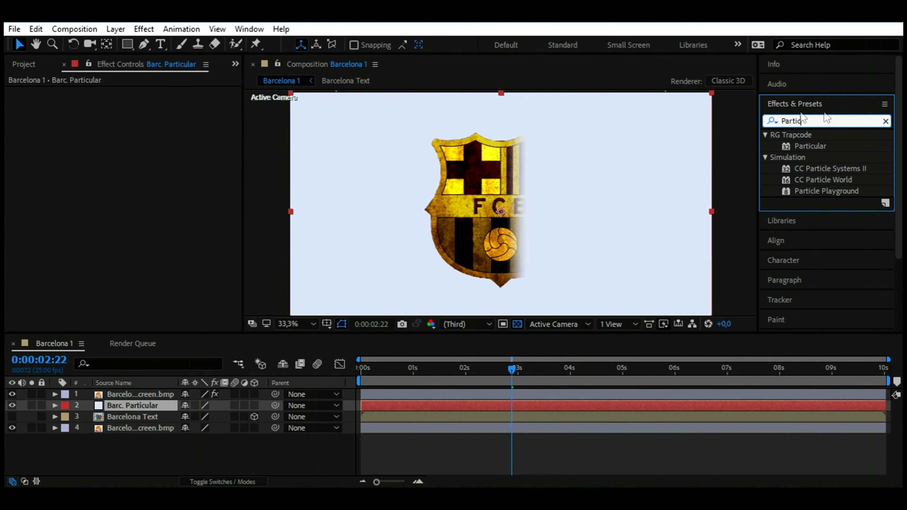
pyautogui.doubleClick(816, 146)
pyautogui.moveTo(816, 147); pyautogui.dragTo(414, 406)
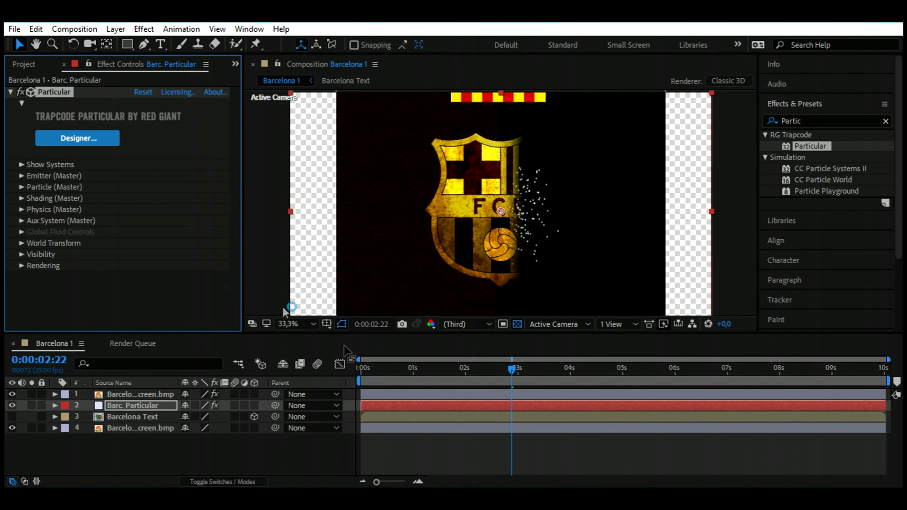
# Step: In Particular's Emitter settings, set the Emitter Type to Box and the Emitter Size to XYZ Individual
pyautogui.click(22, 103)
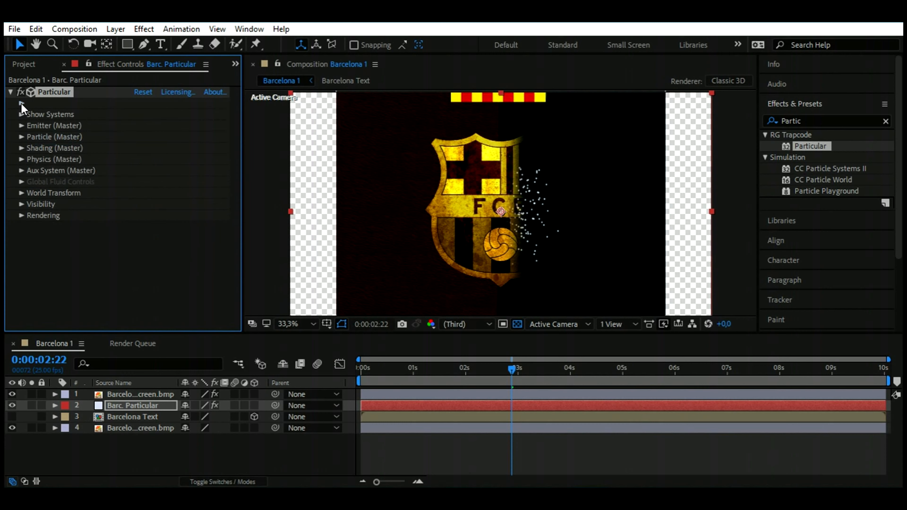
pyautogui.click(22, 126)
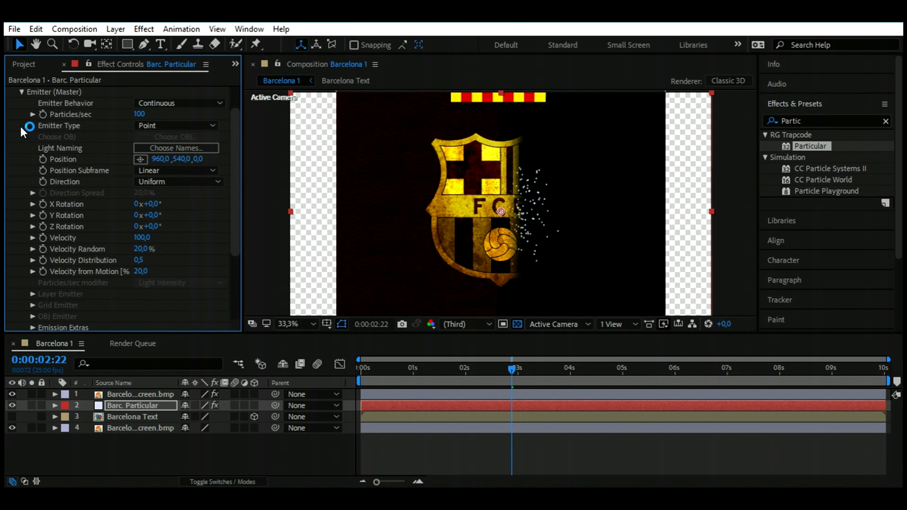
pyautogui.click(171, 125)
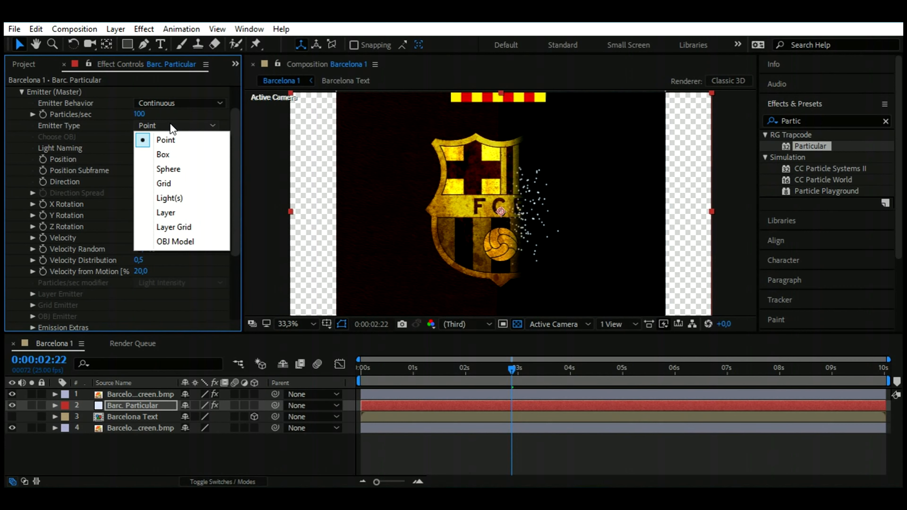
pyautogui.click(170, 151)
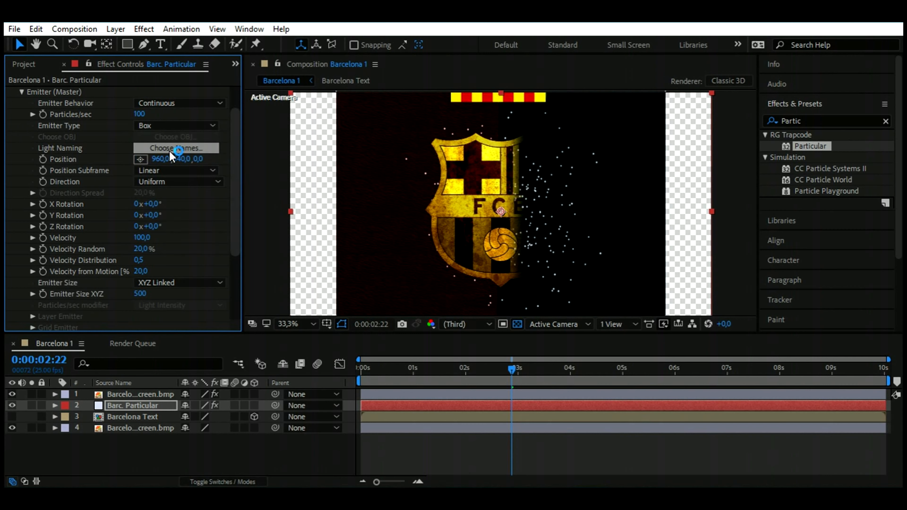
pyautogui.click(168, 282)
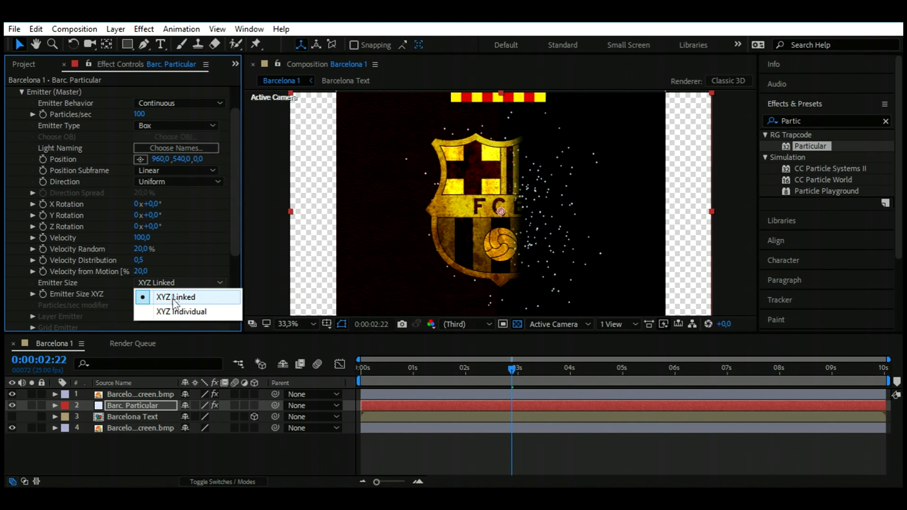
pyautogui.click(177, 311)
pyautogui.scroll(-2, 142, 268)
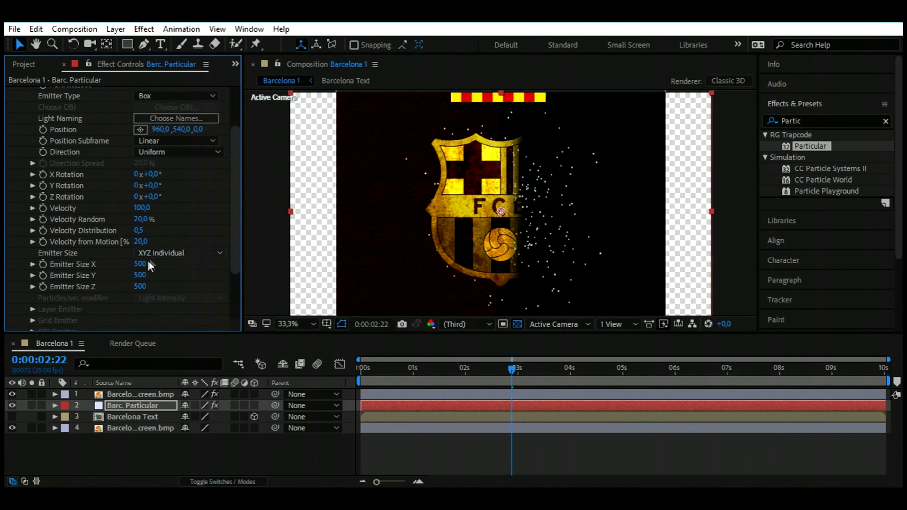
# Step: Set the Emitter Size X, Y and Z values to 0
pyautogui.click(141, 265)
pyautogui.write('0')
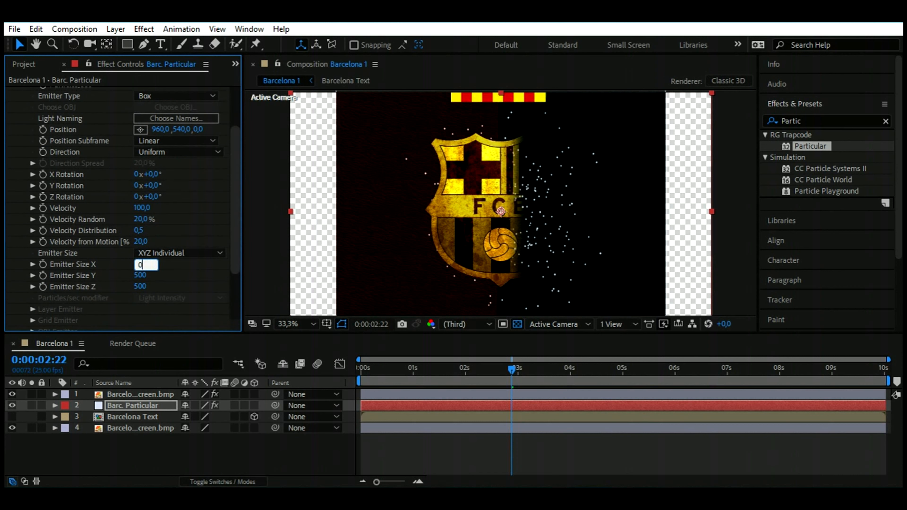
pyautogui.press('Return')
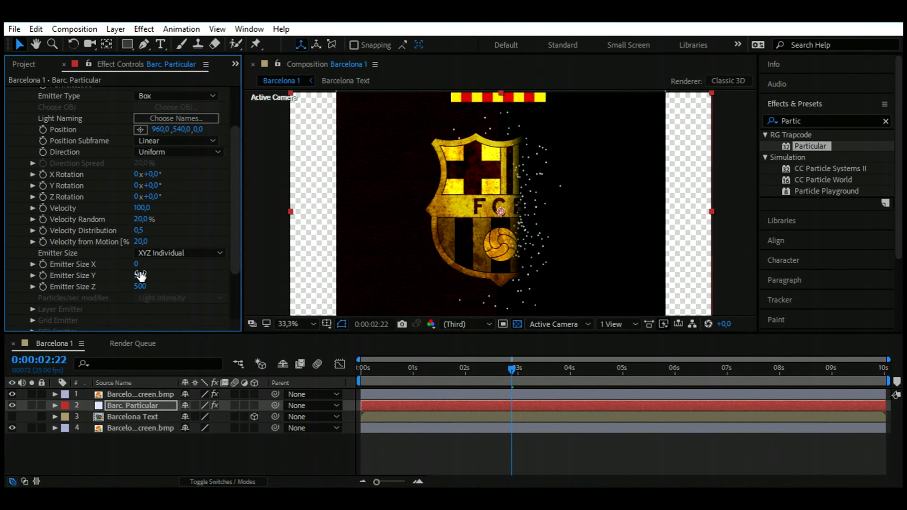
pyautogui.click(140, 274)
pyautogui.write('0')
pyautogui.press('Return')
pyautogui.click(141, 287)
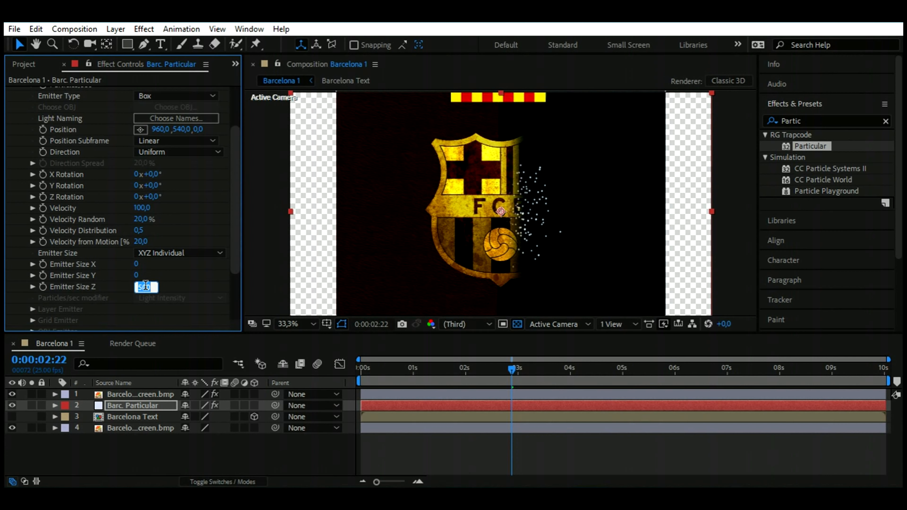
pyautogui.write('0')
pyautogui.press('Return')
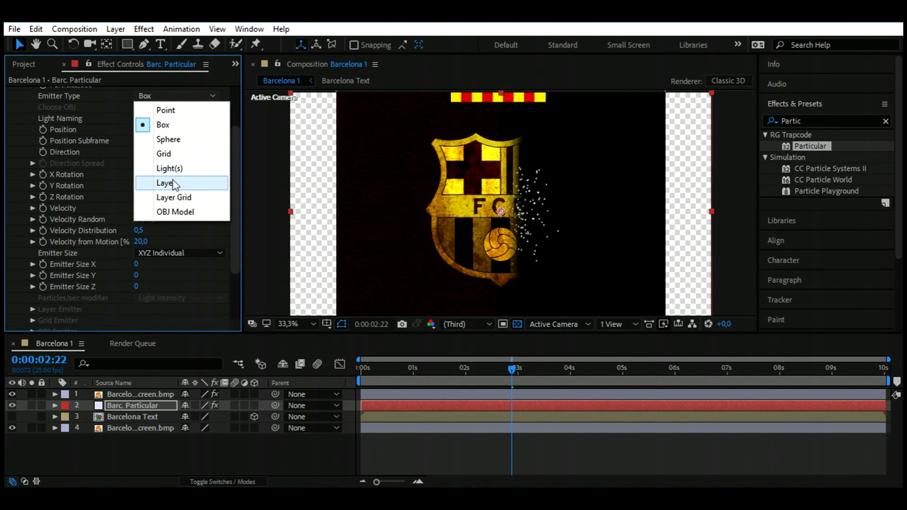
# Step: Change the Emitter Type to Layer and choose the Barcelona Text layer as the Layer Emitter source
pyautogui.click(174, 183)
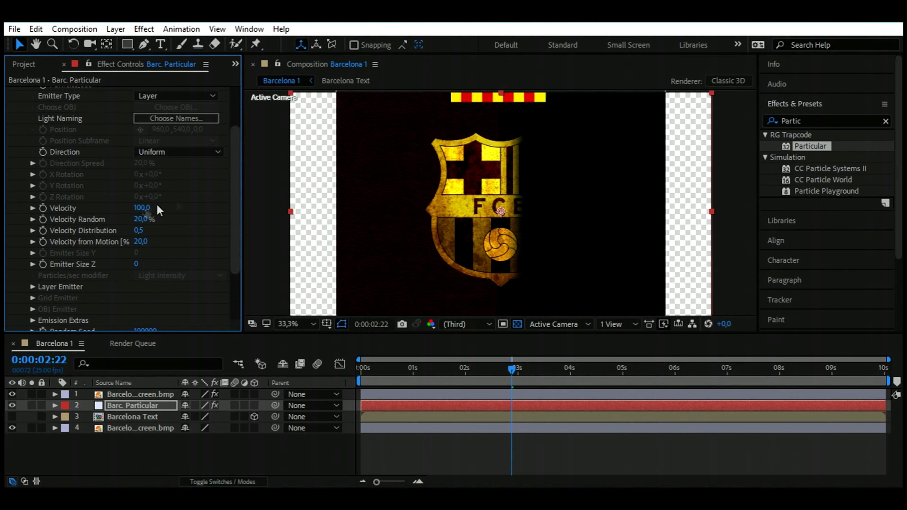
pyautogui.click(33, 287)
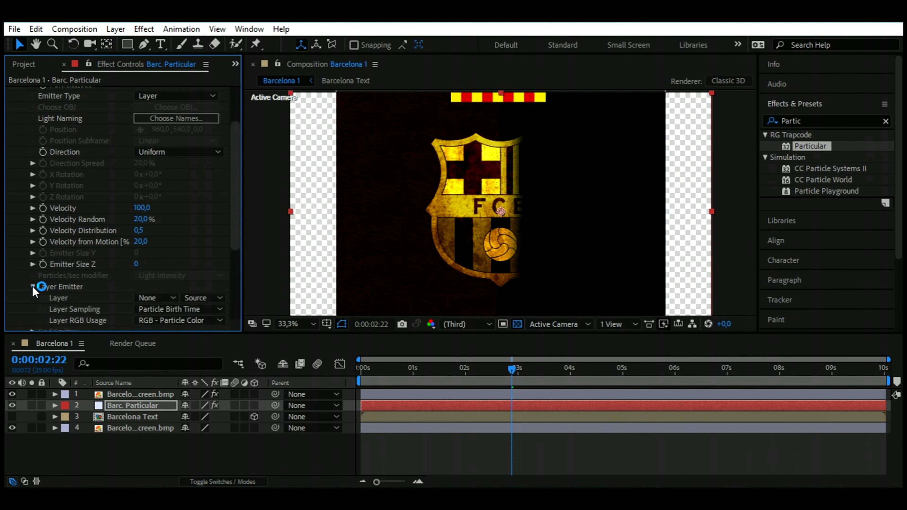
pyautogui.click(147, 298)
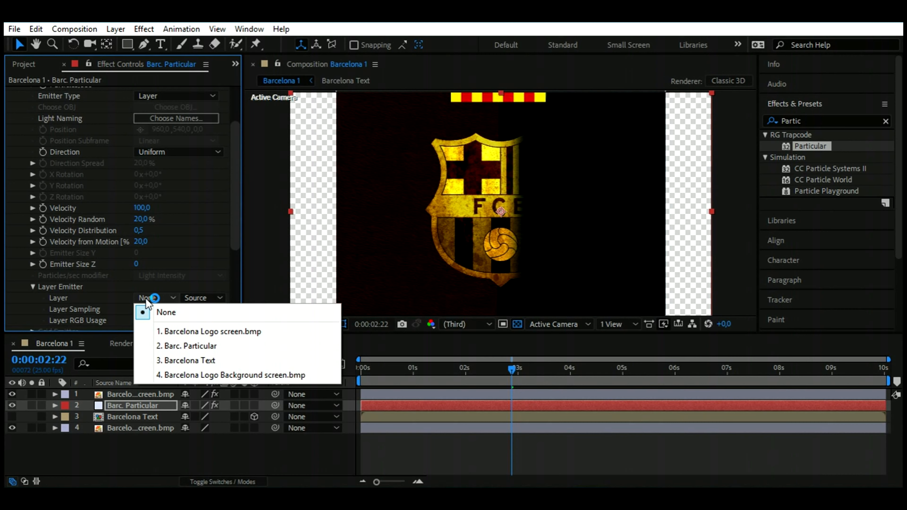
pyautogui.click(187, 361)
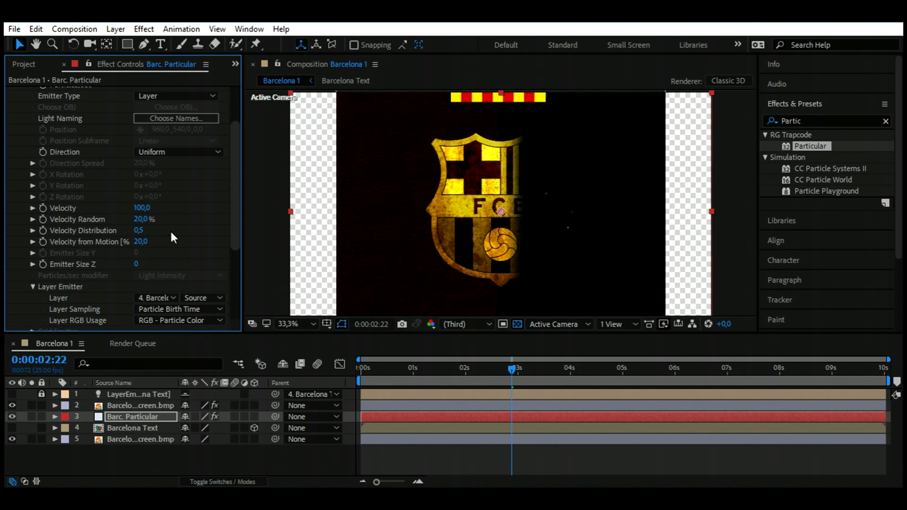
# Step: Set the emitter's Particles/sec to 500000, and switch from the Emitter settings to the Particle (Master) settings
pyautogui.scroll(3, 171, 231)
pyautogui.click(143, 148)
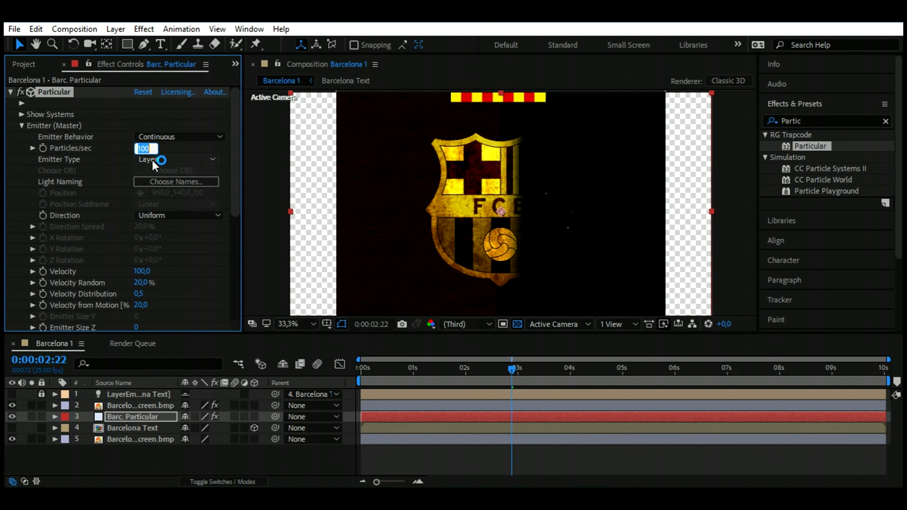
pyautogui.write('500000')
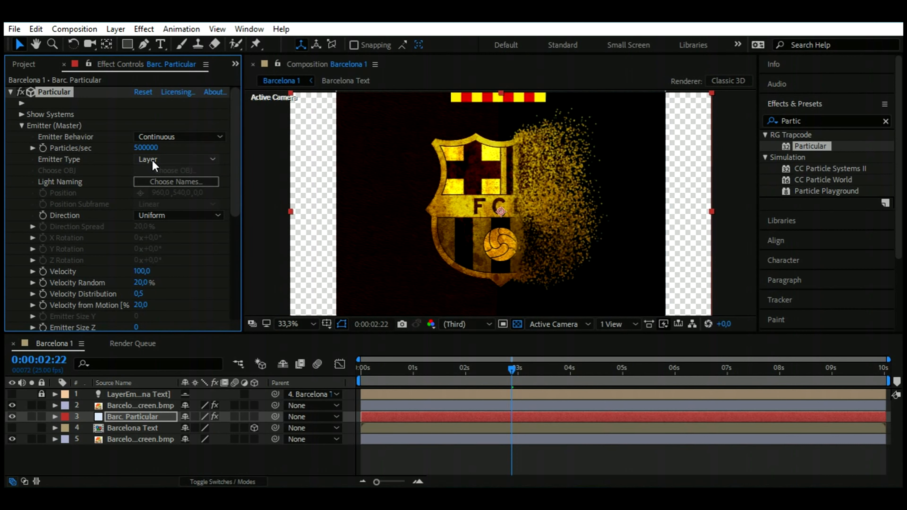
pyautogui.click(21, 126)
pyautogui.click(22, 137)
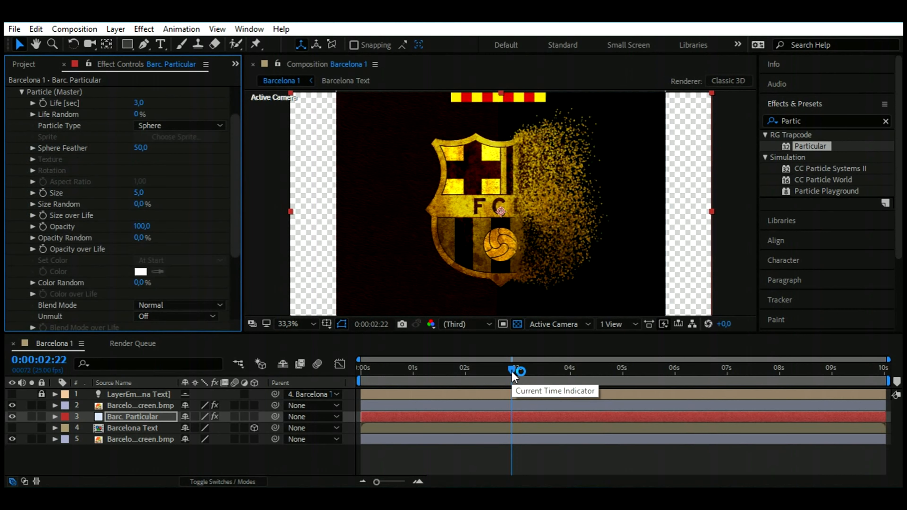
# Step: Preview the particle animation and place the current time at 0:00:02:14
pyautogui.moveTo(514, 376); pyautogui.dragTo(483, 372)
pyautogui.press('space')
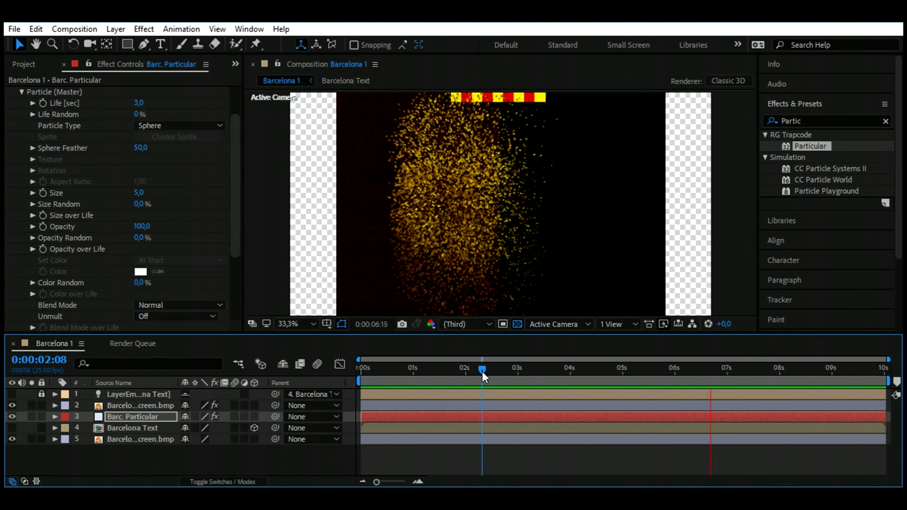
pyautogui.moveTo(482, 374); pyautogui.dragTo(495, 374)
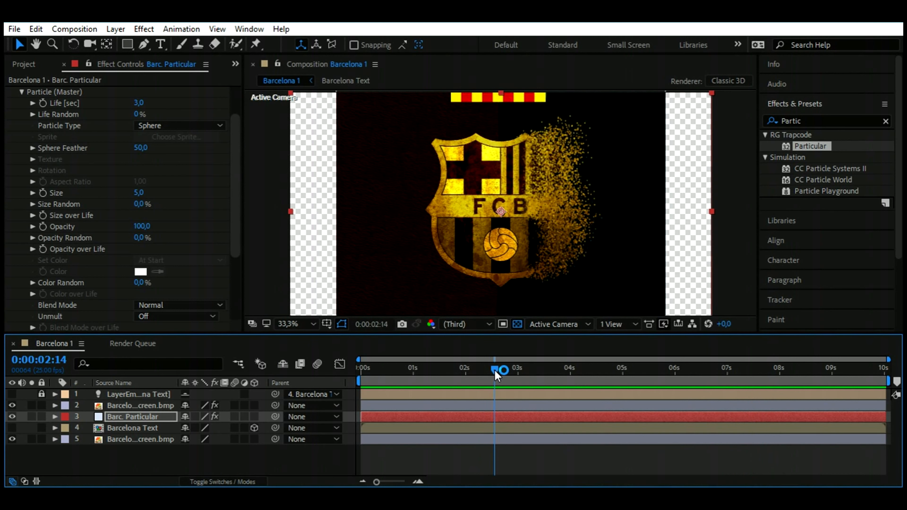
# Step: Set the particle Life to 1,4 seconds and Life Random to 100%
pyautogui.click(137, 103)
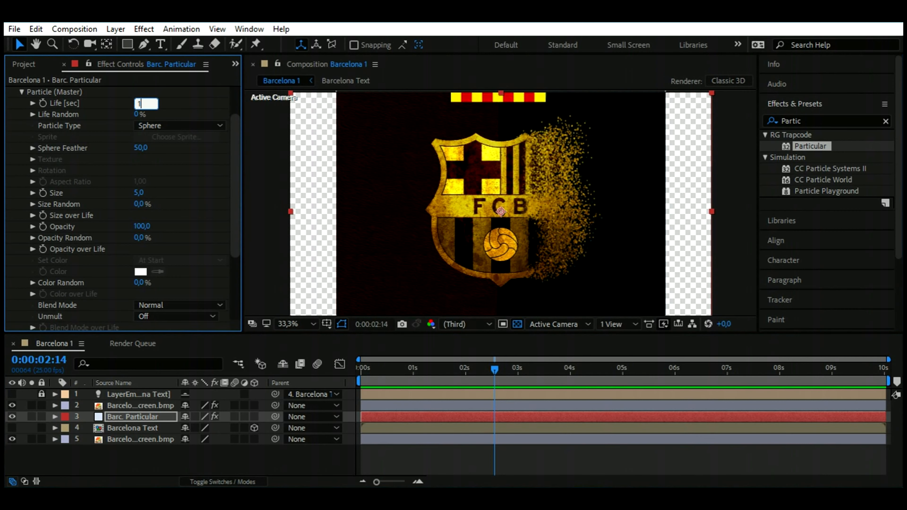
pyautogui.write('1,4')
pyautogui.press('Return')
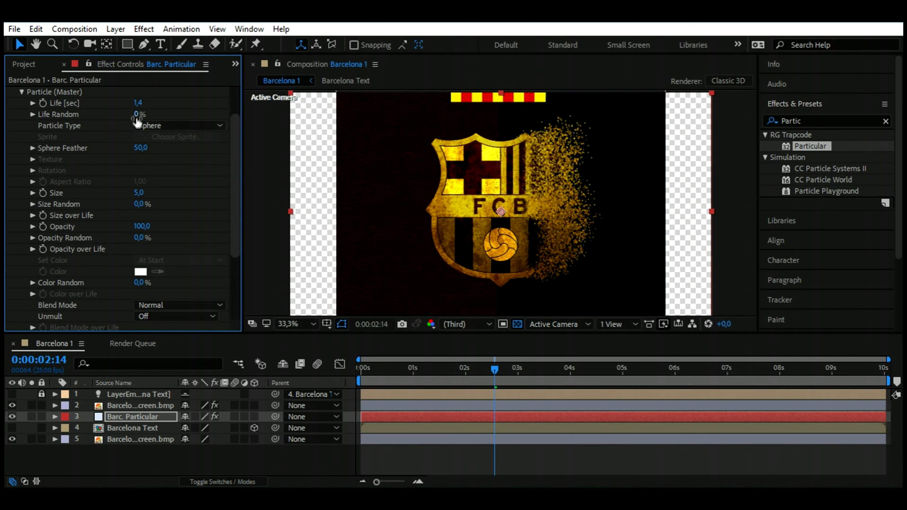
pyautogui.moveTo(137, 115); pyautogui.dragTo(213, 125)
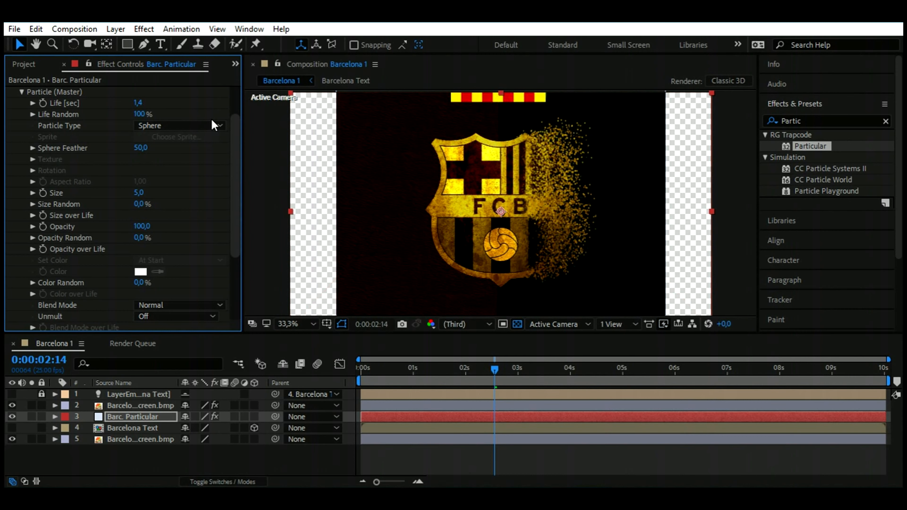
# Step: Change the Particle Type to Cloudlet and reduce the Cloudlet Feather to 0
pyautogui.click(173, 127)
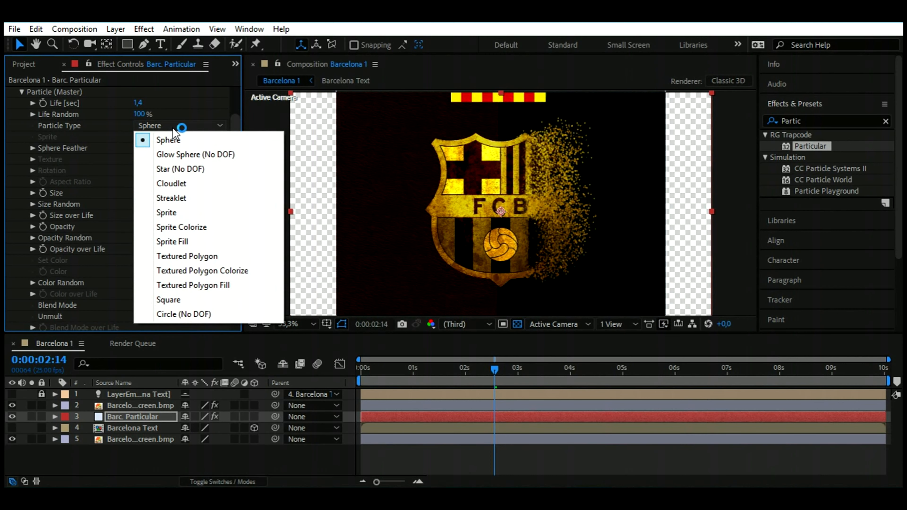
pyautogui.click(186, 183)
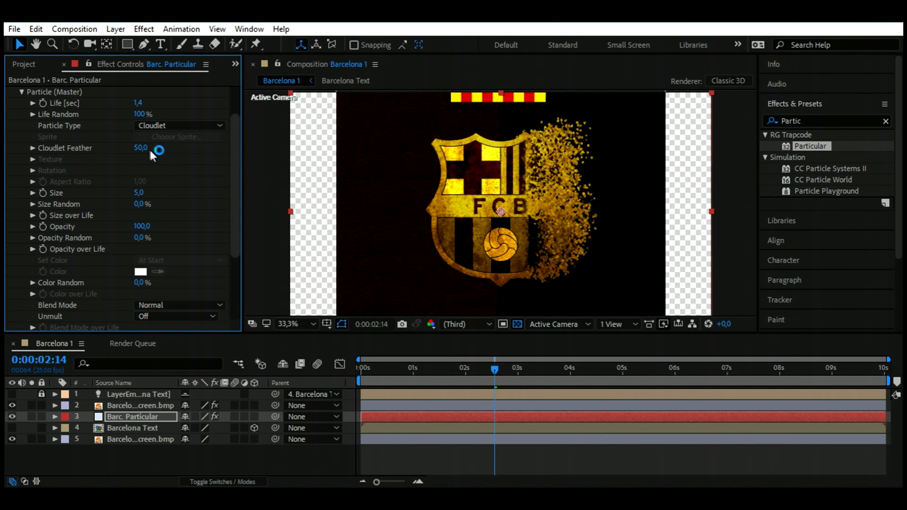
pyautogui.moveTo(140, 148); pyautogui.dragTo(96, 149)
# Step: Set the particle Size to 4 and Size Random to 100%
pyautogui.click(139, 192)
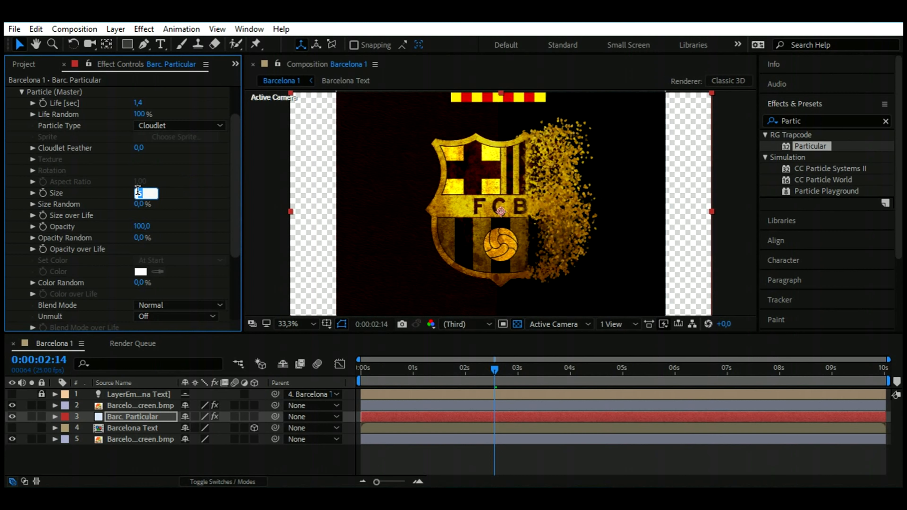
pyautogui.write('4')
pyautogui.press('Return')
pyautogui.moveTo(139, 201); pyautogui.dragTo(220, 205)
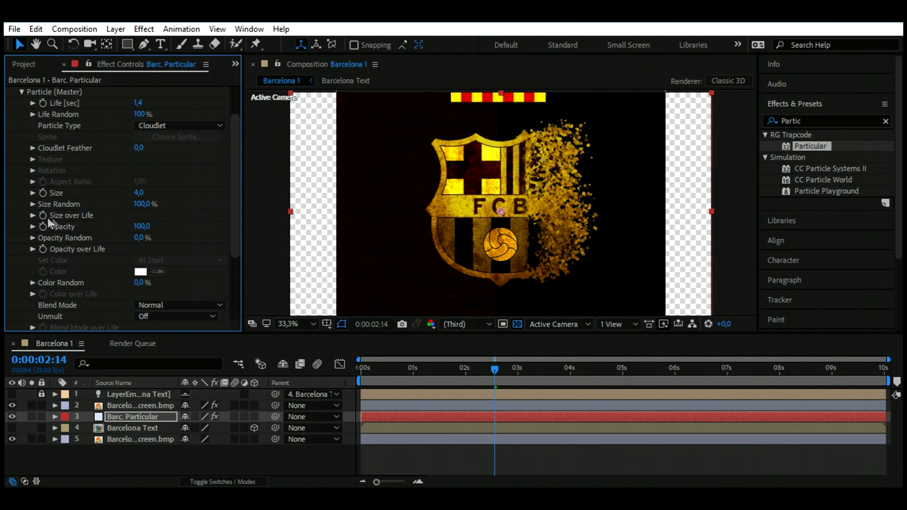
# Step: Apply the linearly decreasing preset curve to the particles' Size over Life
pyautogui.click(34, 216)
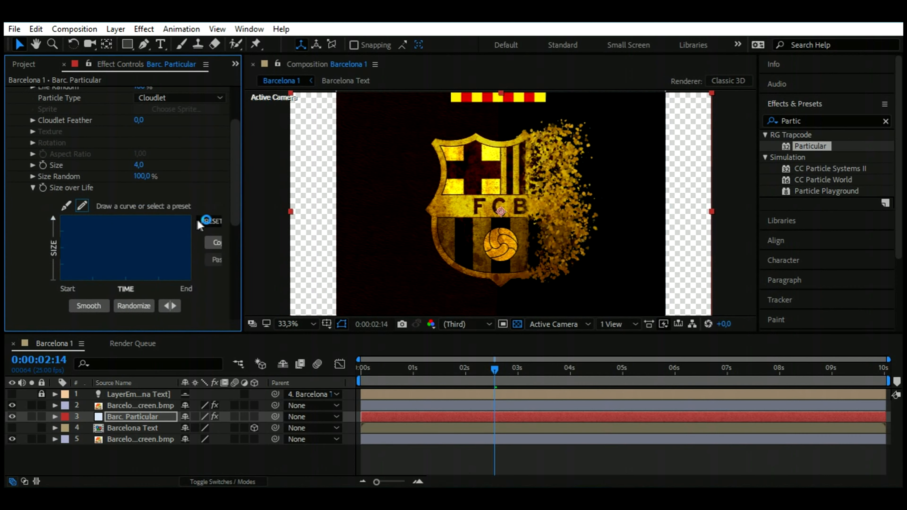
pyautogui.moveTo(208, 226)
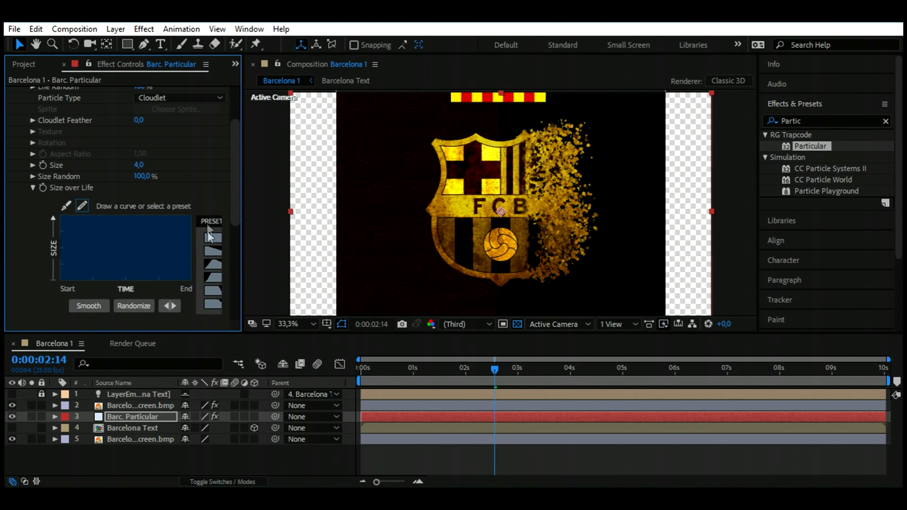
pyautogui.click(211, 252)
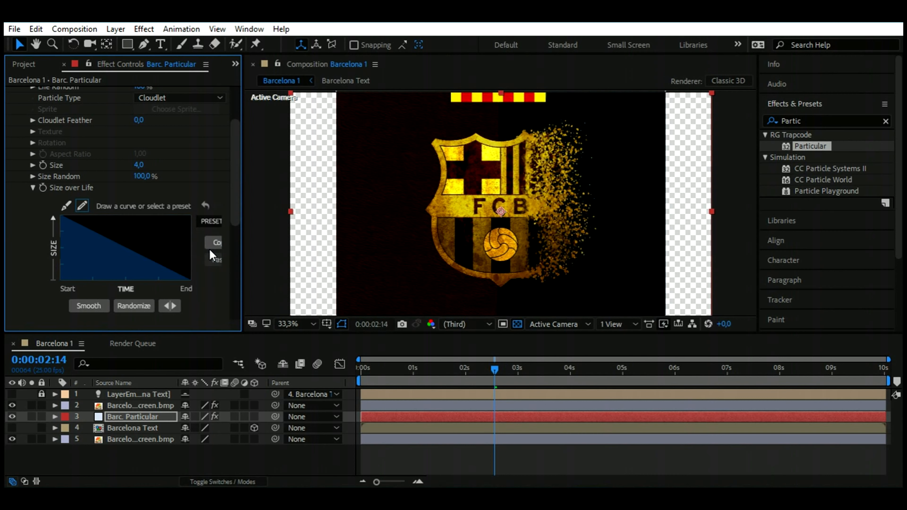
# Step: Turn on Shadowlet for Main in Particular's master Shading settings
pyautogui.click(34, 187)
pyautogui.scroll(3, 40, 179)
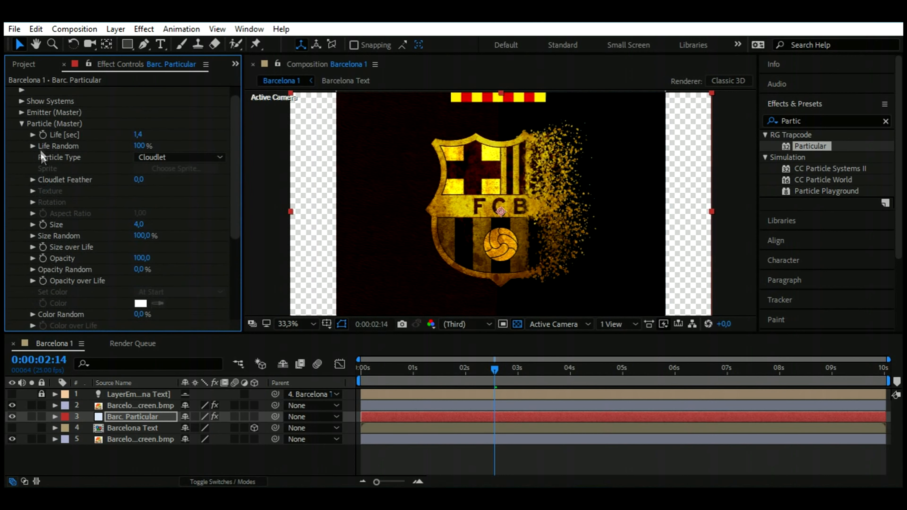
pyautogui.click(21, 124)
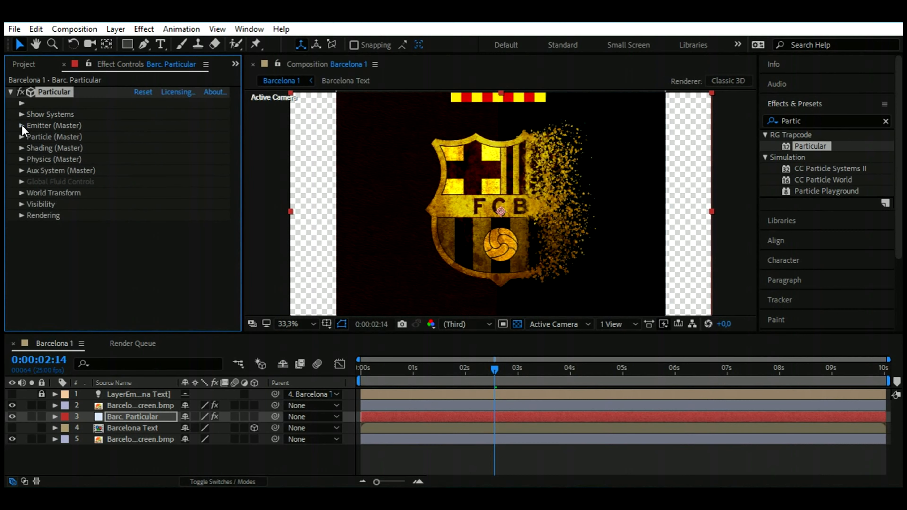
pyautogui.click(21, 149)
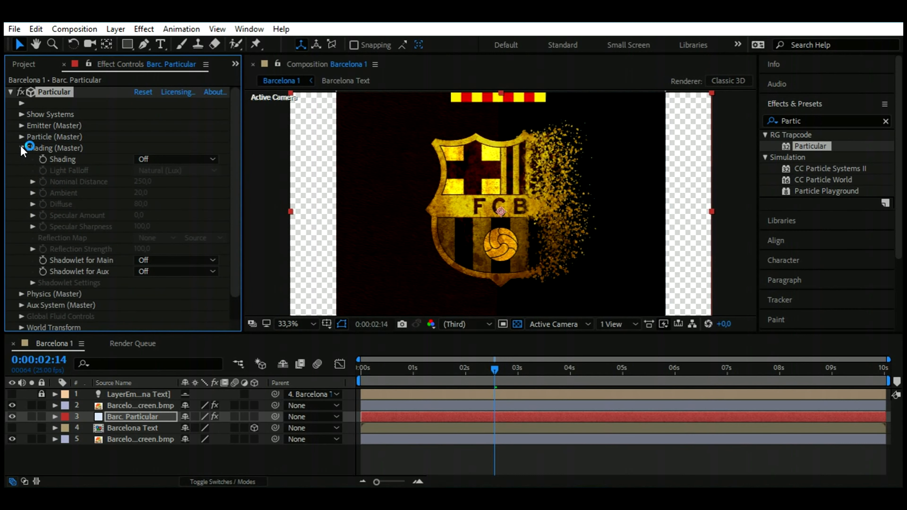
pyautogui.click(155, 262)
pyautogui.click(164, 289)
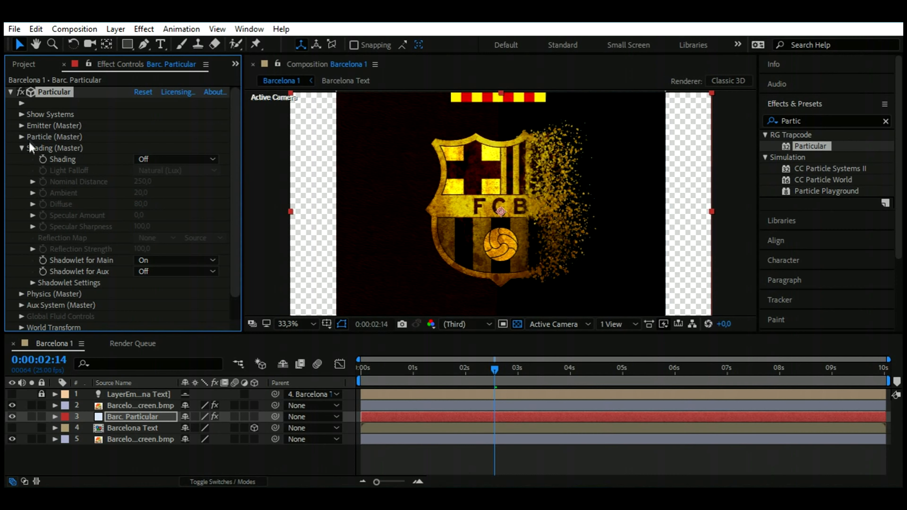
# Step: Set the Turbulence Field's Affect Position to 150 in the master Air physics and preview the animation
pyautogui.click(22, 147)
pyautogui.click(22, 159)
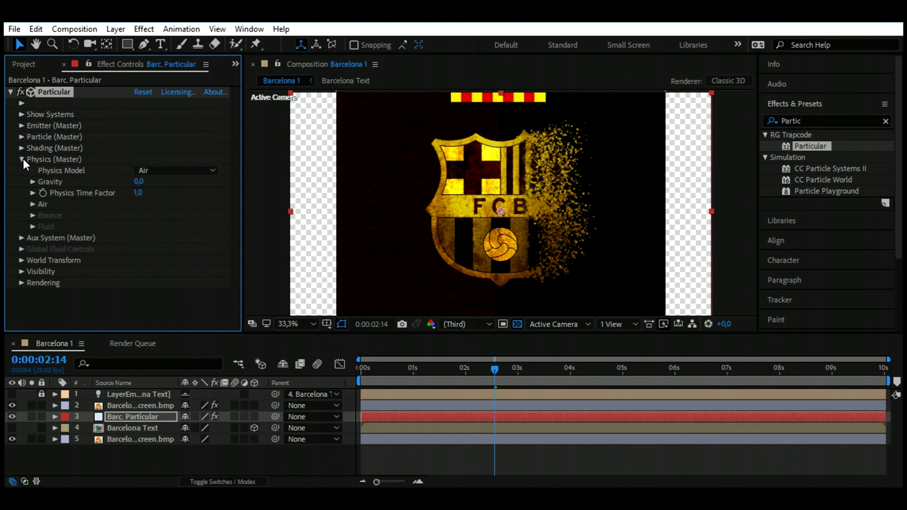
pyautogui.click(33, 203)
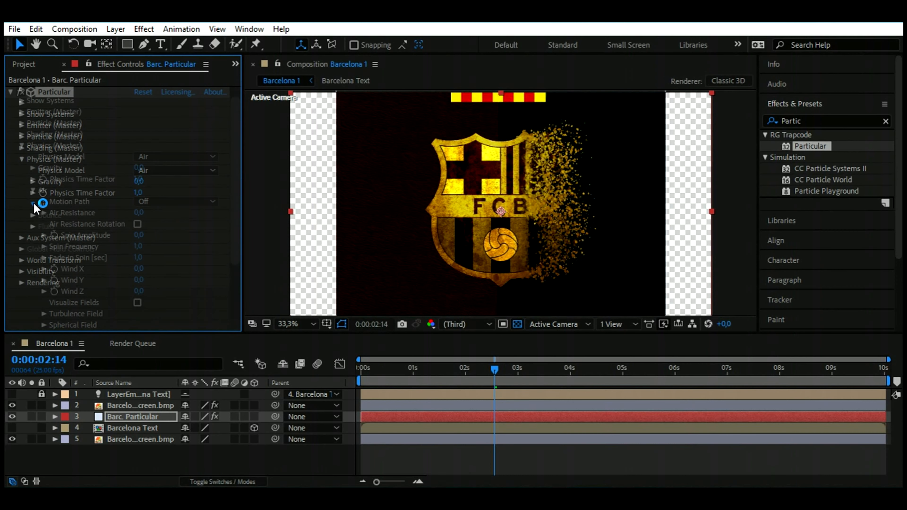
pyautogui.click(44, 314)
pyautogui.scroll(-5, 44, 312)
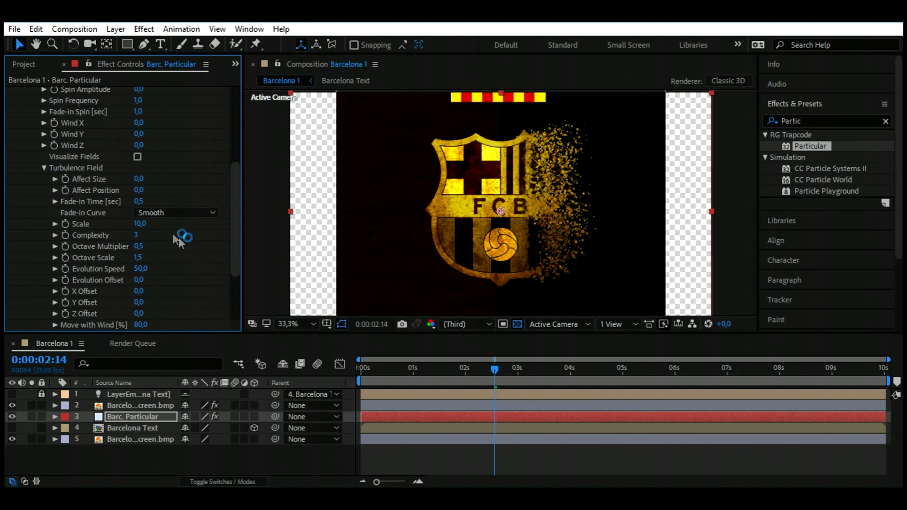
pyautogui.click(138, 191)
pyautogui.write('150')
pyautogui.press('Return')
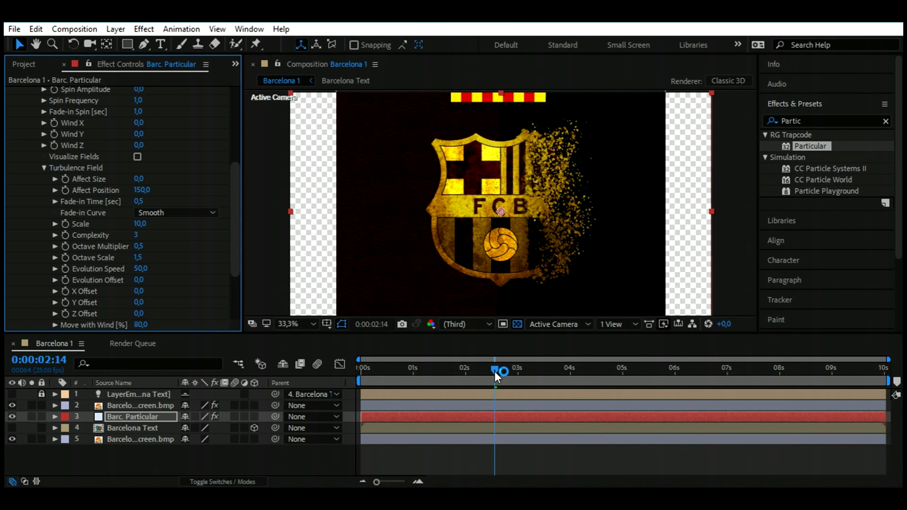
pyautogui.moveTo(496, 376); pyautogui.dragTo(487, 377)
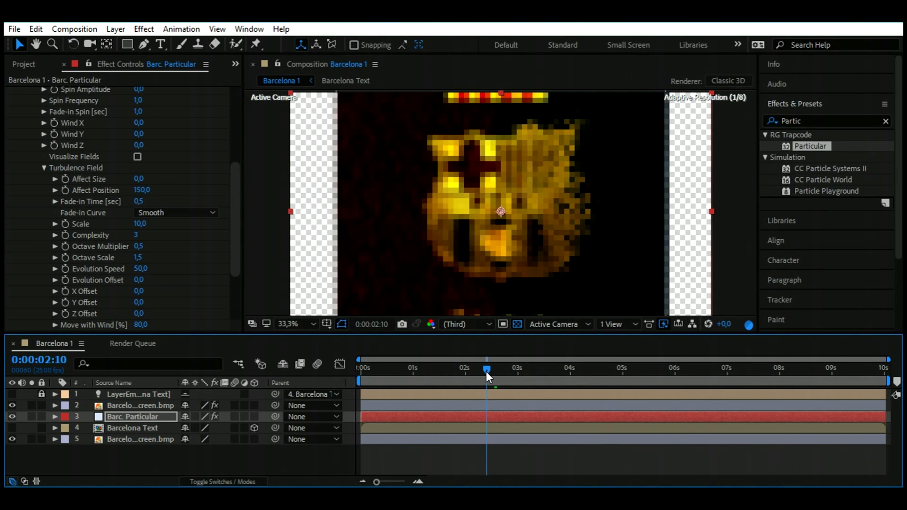
pyautogui.press('space')
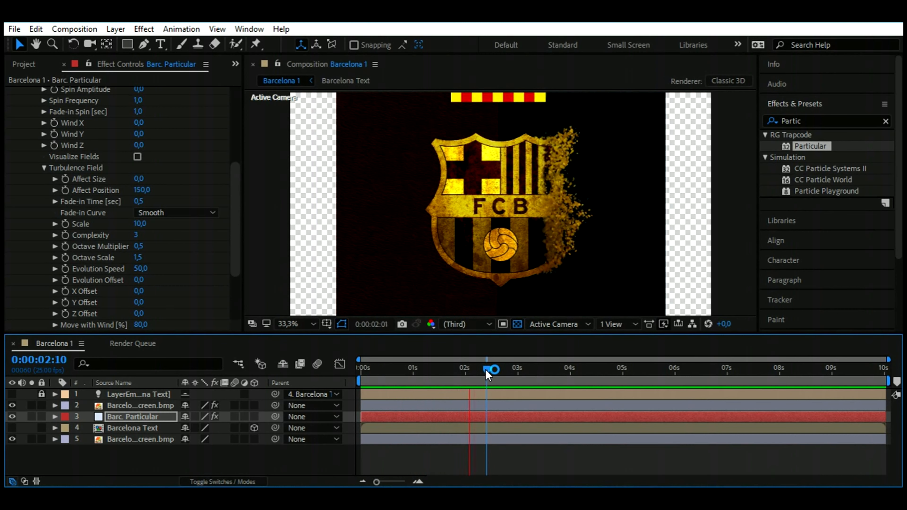
pyautogui.click(494, 370)
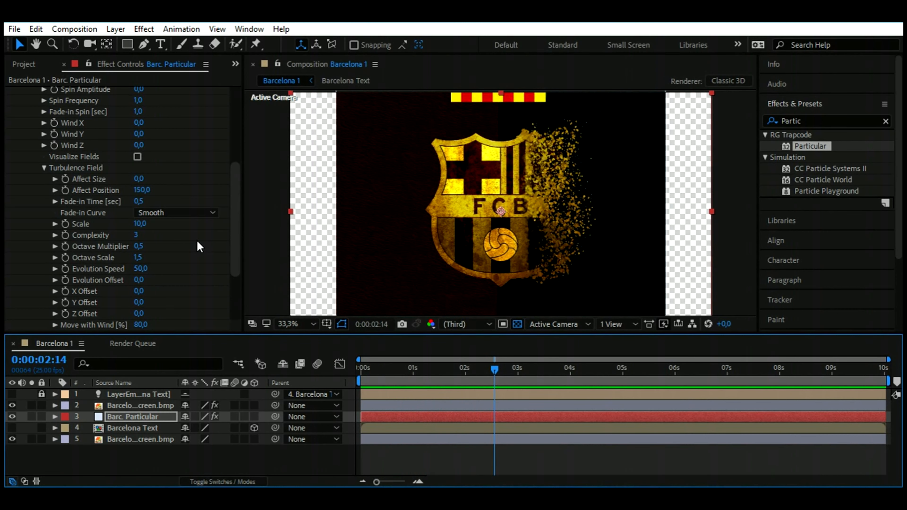
# Step: Set the Turbulence Field's Fade-in Time to 0,1 seconds and its Complexity to 1
pyautogui.click(140, 201)
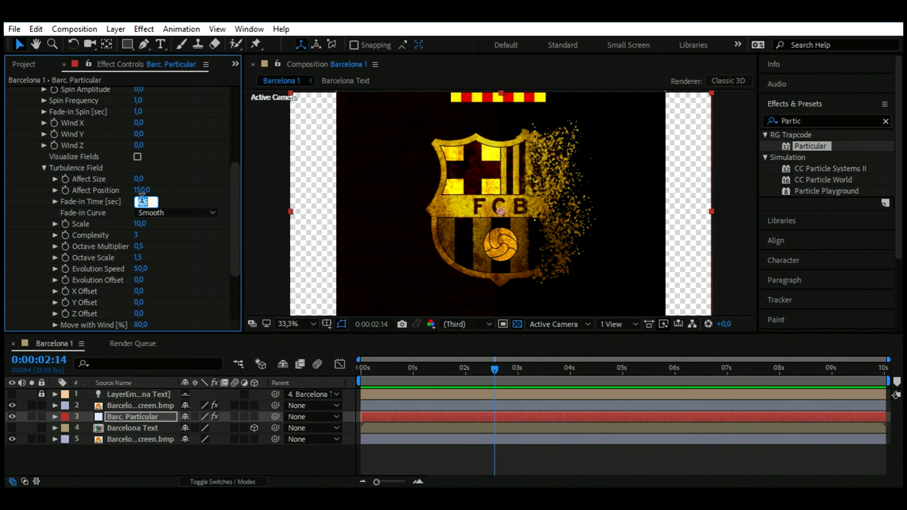
pyautogui.moveTo(151, 203); pyautogui.dragTo(137, 200)
pyautogui.write('0,1')
pyautogui.press('Return')
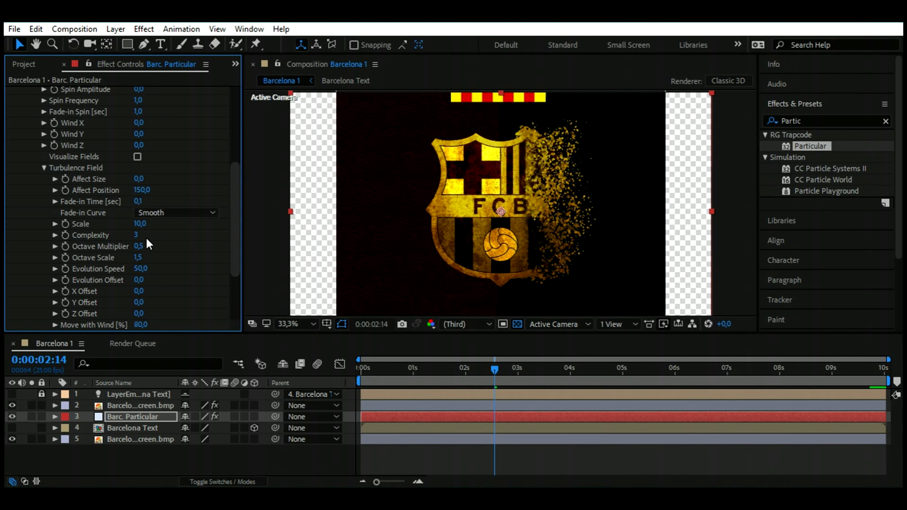
pyautogui.click(136, 235)
pyautogui.write('1')
pyautogui.press('Return')
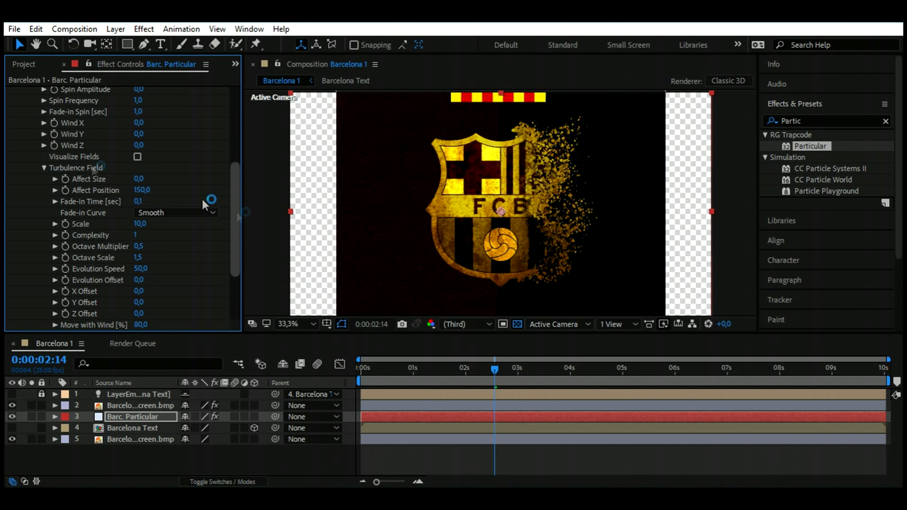
pyautogui.click(44, 168)
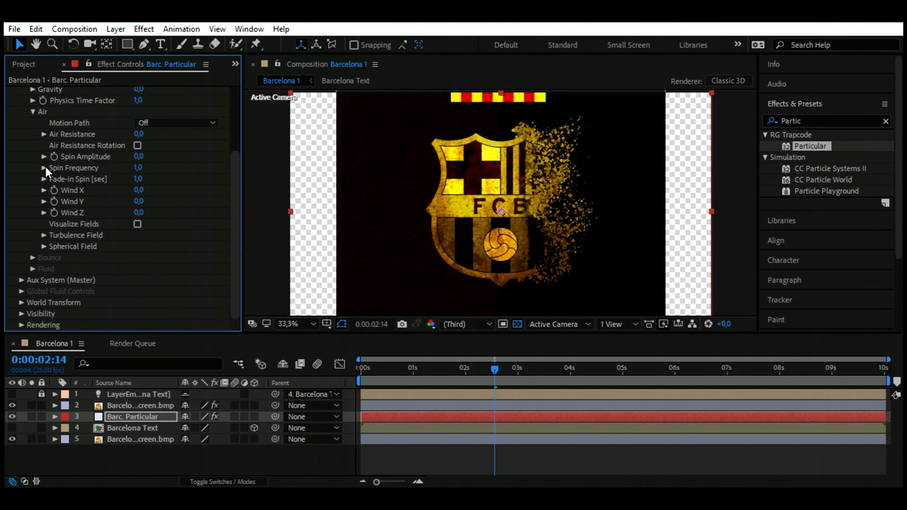
pyautogui.click(33, 112)
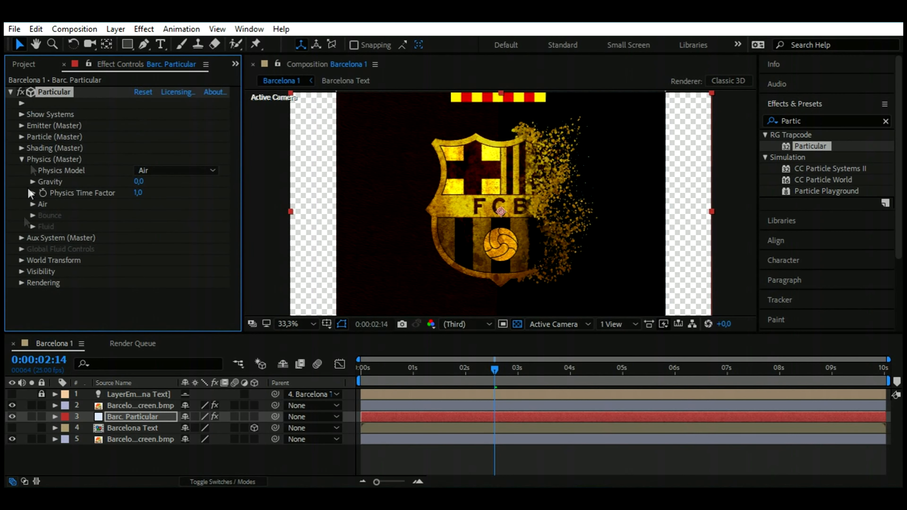
# Step: Switch Particular's rendering Motion Blur to On
pyautogui.click(22, 285)
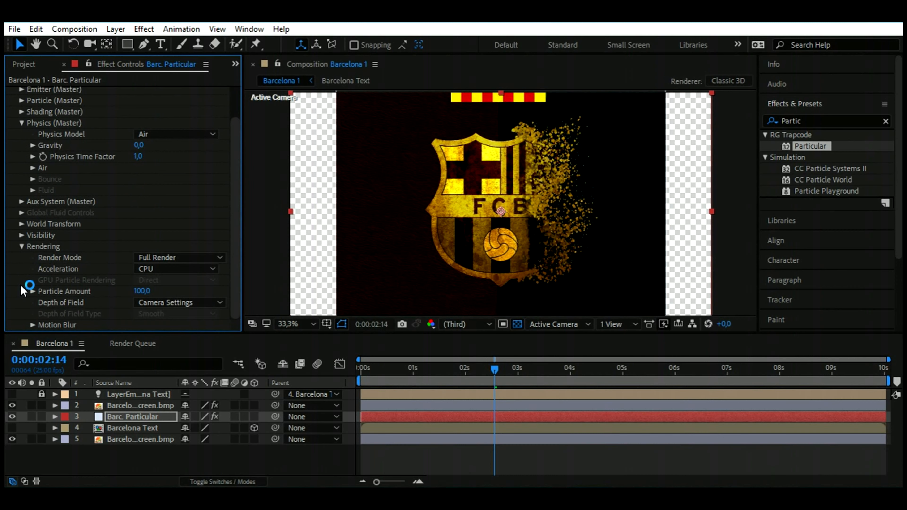
pyautogui.click(33, 324)
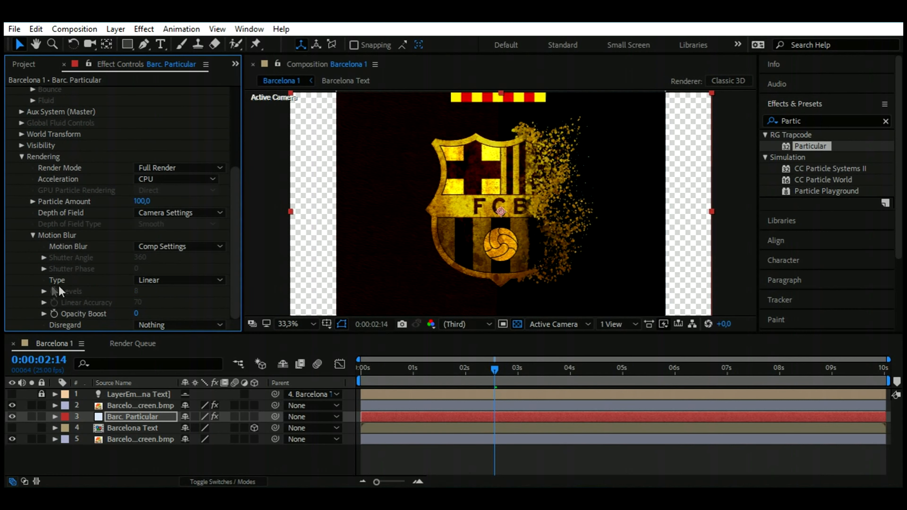
pyautogui.click(168, 246)
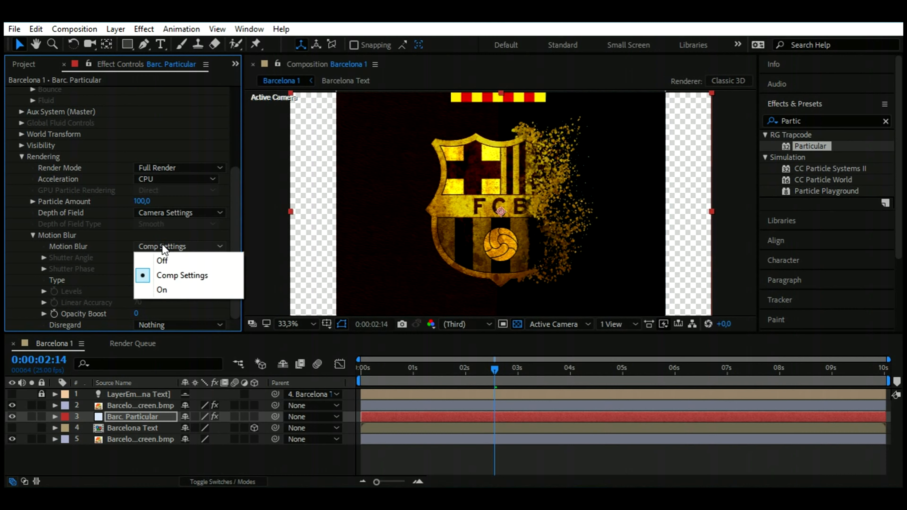
pyautogui.click(162, 289)
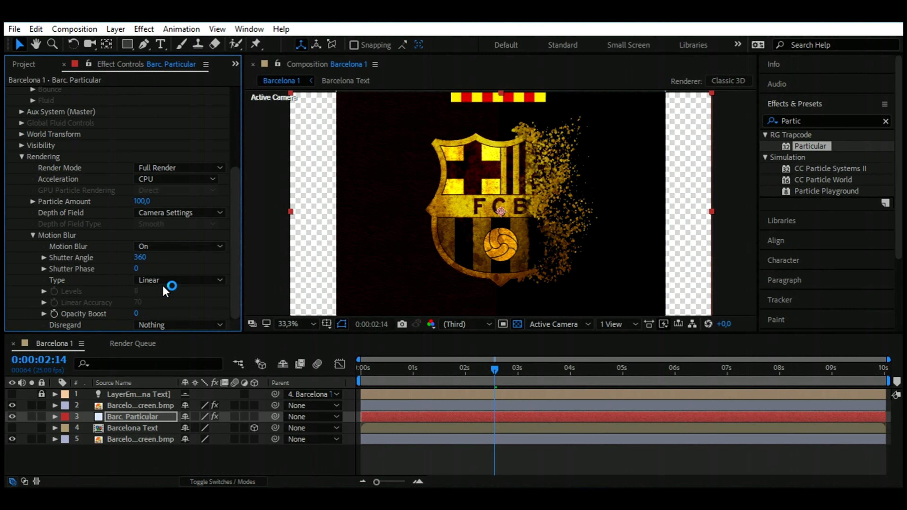
# Step: Reduce the master emitter's Velocity to 30
pyautogui.scroll(5, 163, 284)
pyautogui.click(29, 127)
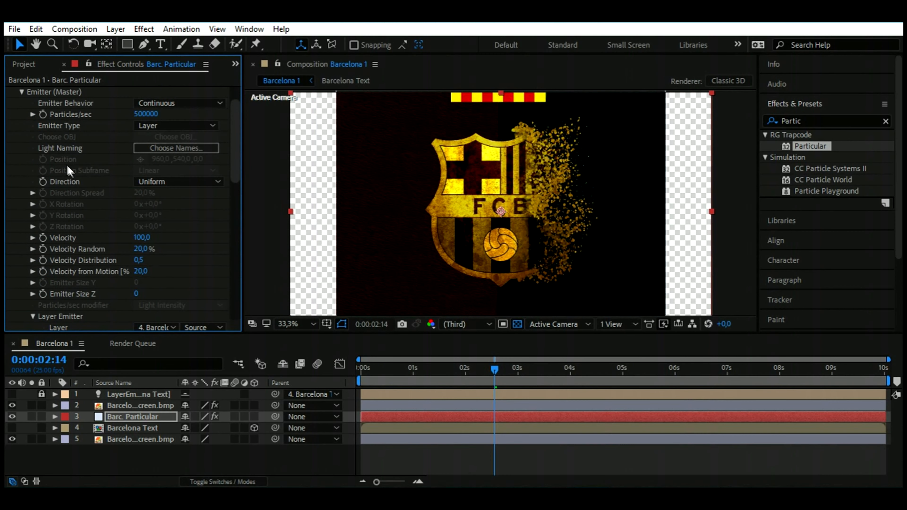
pyautogui.moveTo(138, 239); pyautogui.dragTo(131, 238)
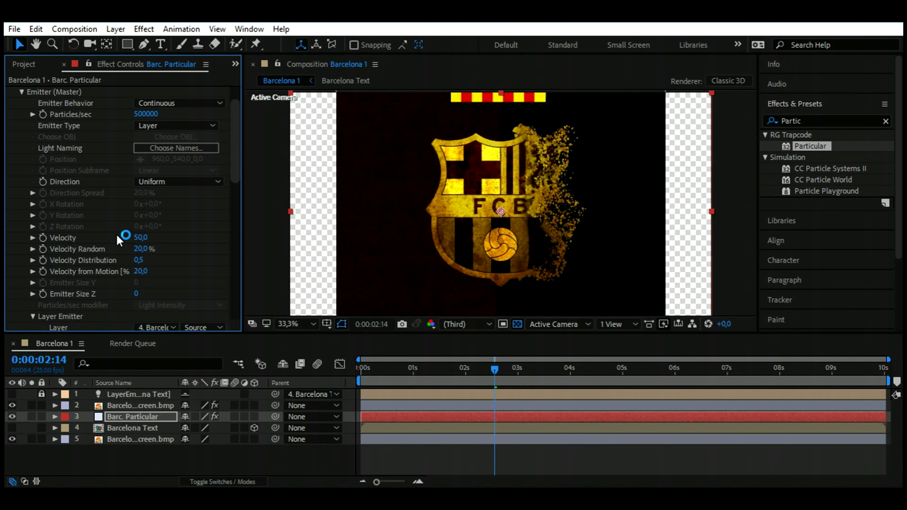
pyautogui.click(140, 238)
pyautogui.write('30')
pyautogui.press('Return')
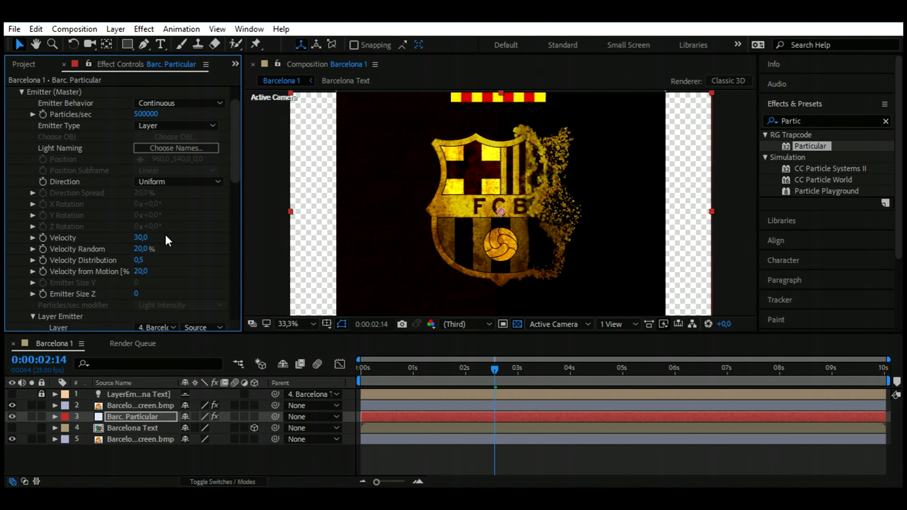
# Step: Find the Sharpen effect and apply it to the Barc. Particular layer
pyautogui.click(806, 120)
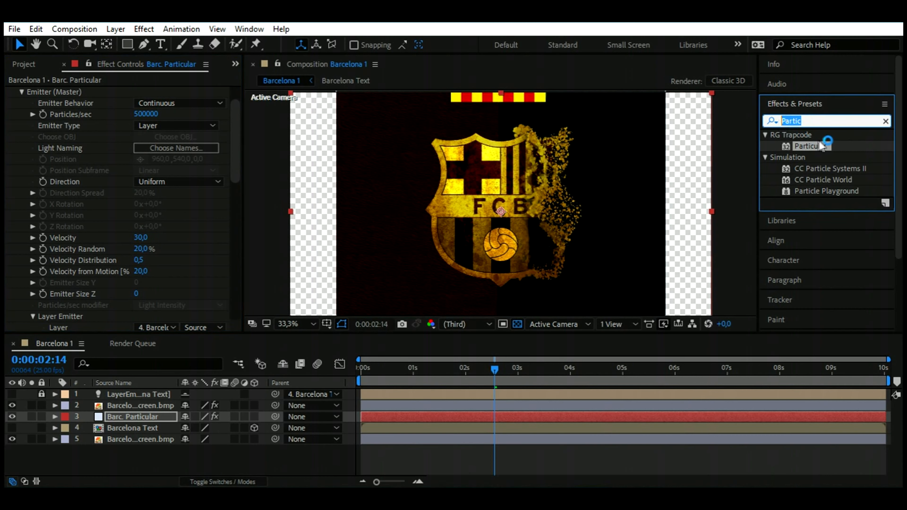
pyautogui.press('BackSpace')
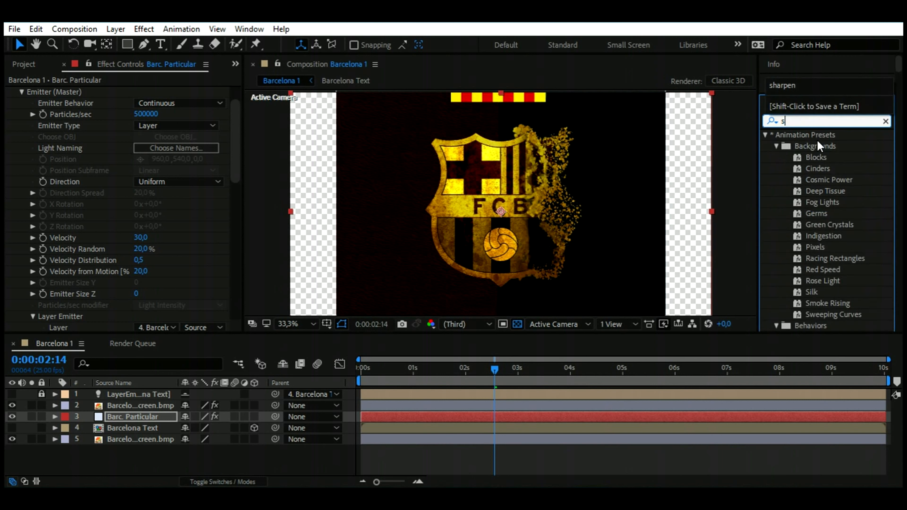
pyautogui.write('sharp')
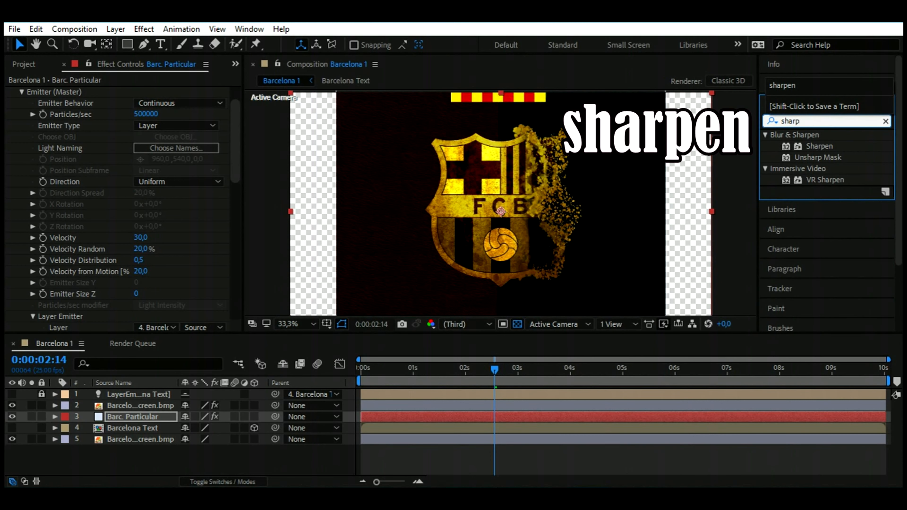
pyautogui.write('en')
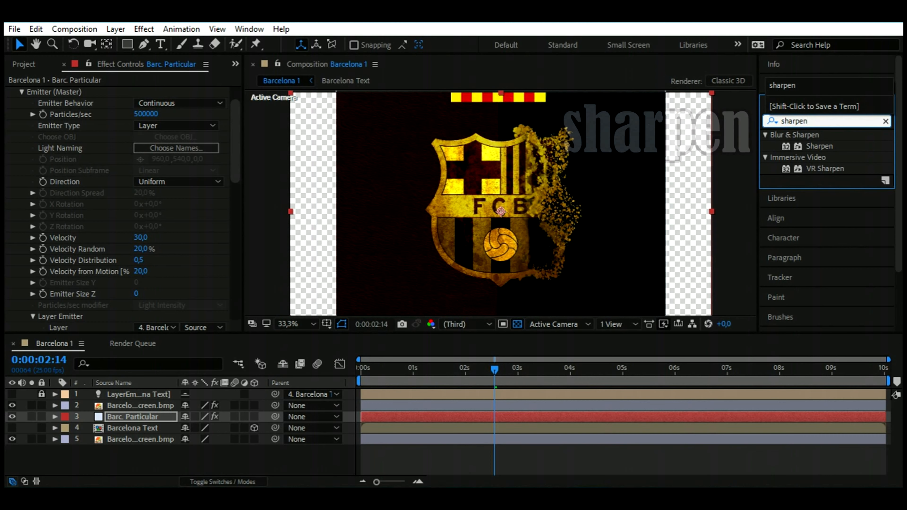
pyautogui.click(810, 142)
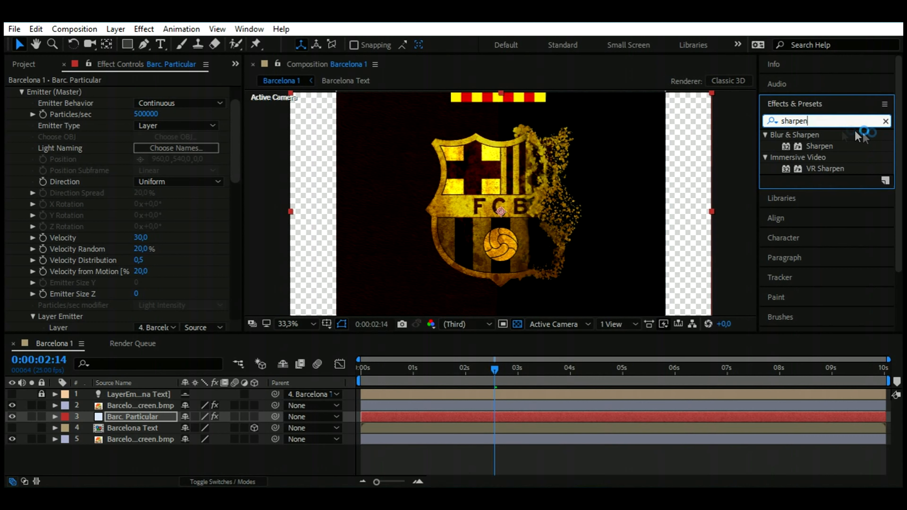
pyautogui.moveTo(833, 149); pyautogui.dragTo(405, 419)
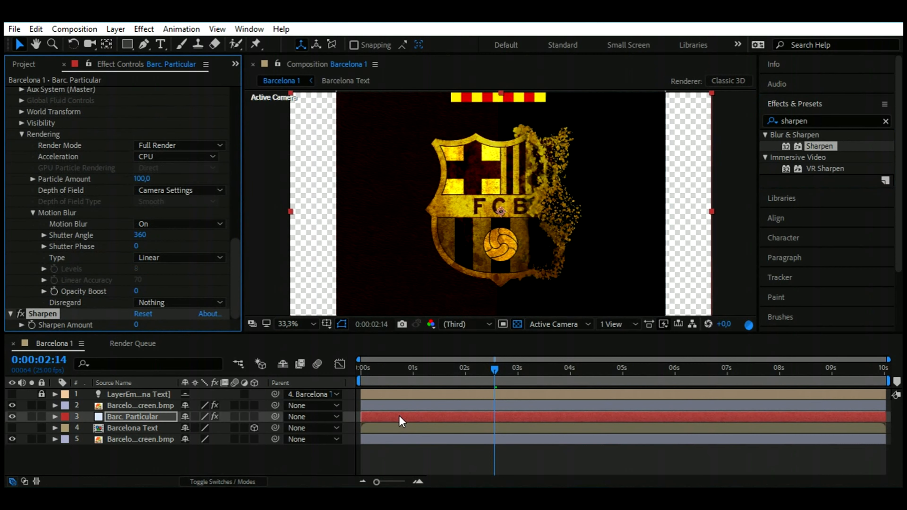